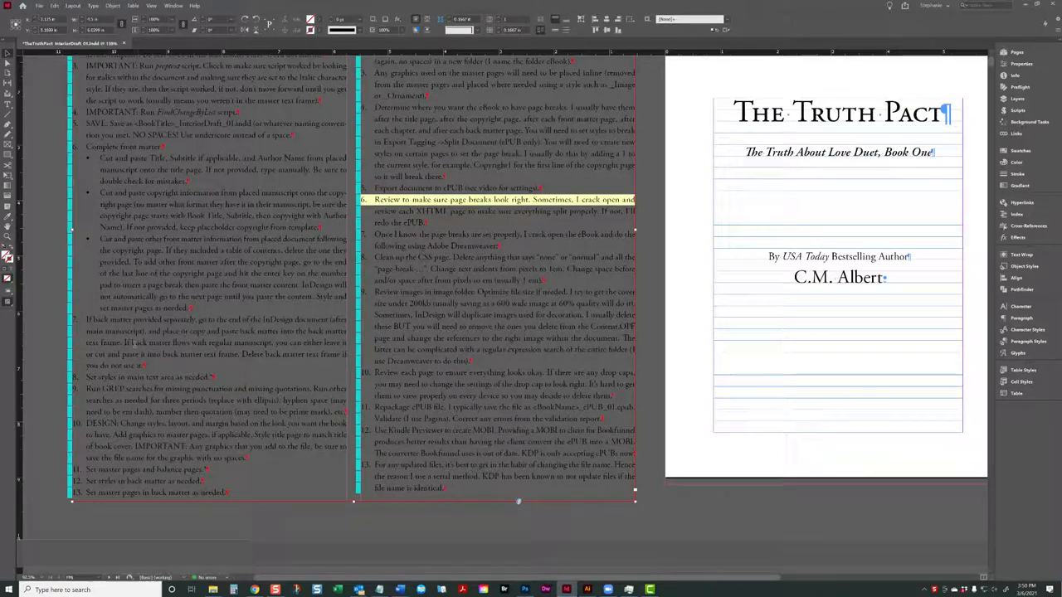
Read the formatting checklist's items on back matter, main text styles and GREP searches for missing punctuation and quotations
triple_click(131, 342)
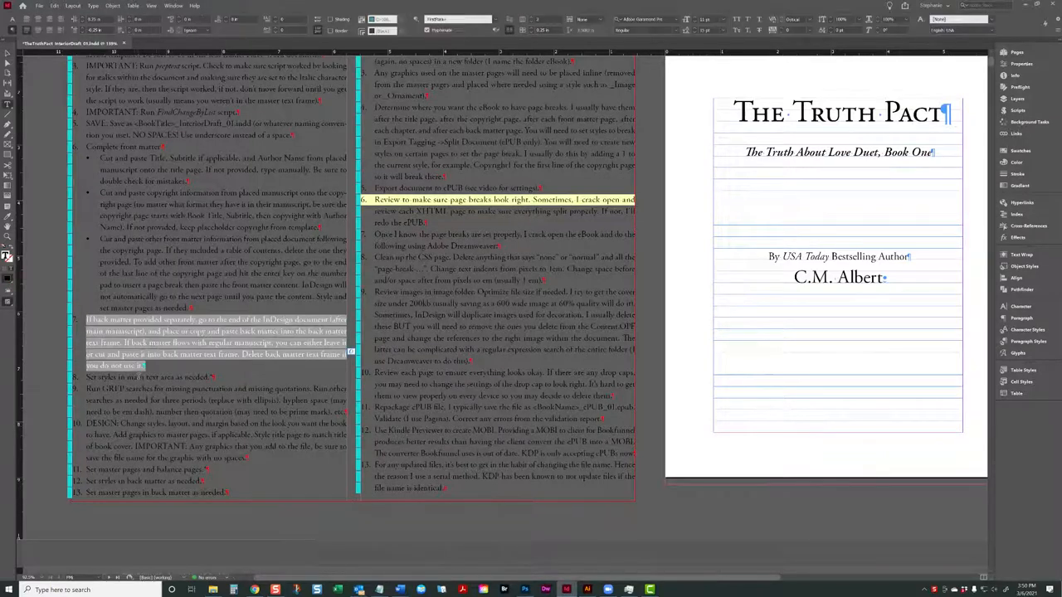
triple_click(146, 380)
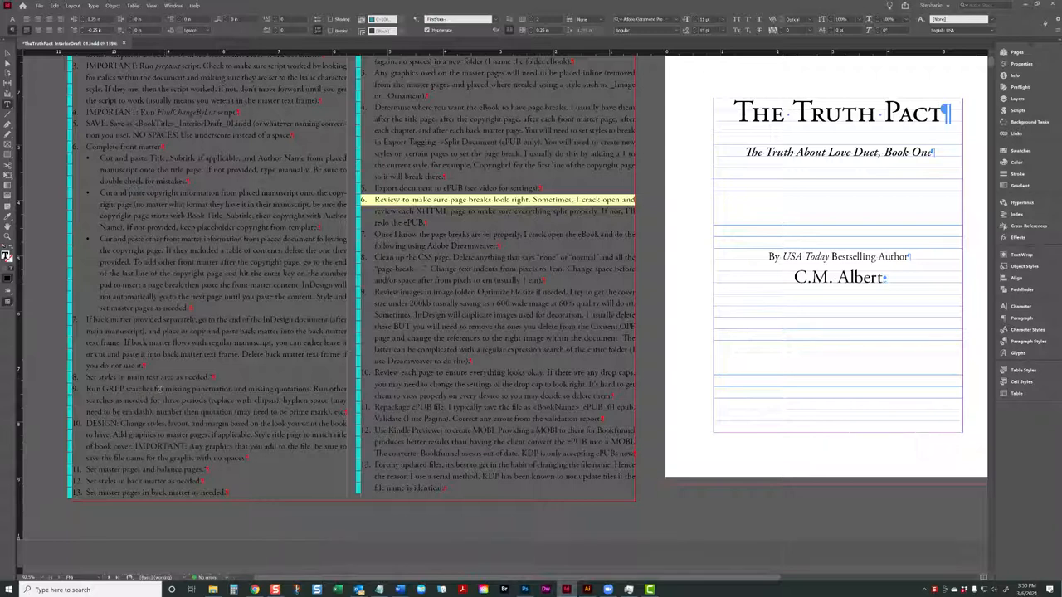
triple_click(166, 390)
left_click_drag(86, 388, 304, 401)
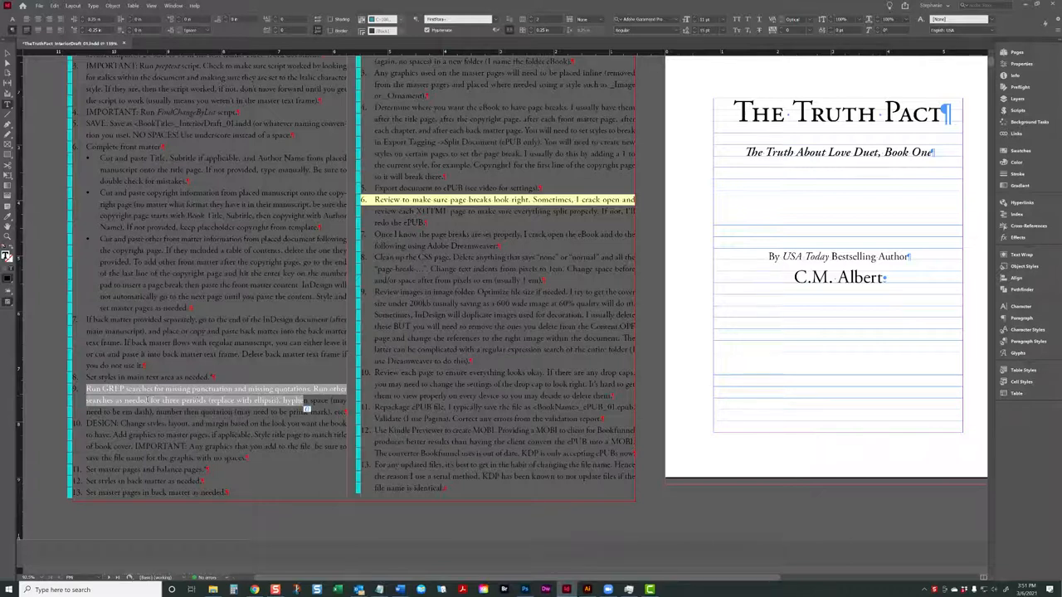
left_click(304, 402)
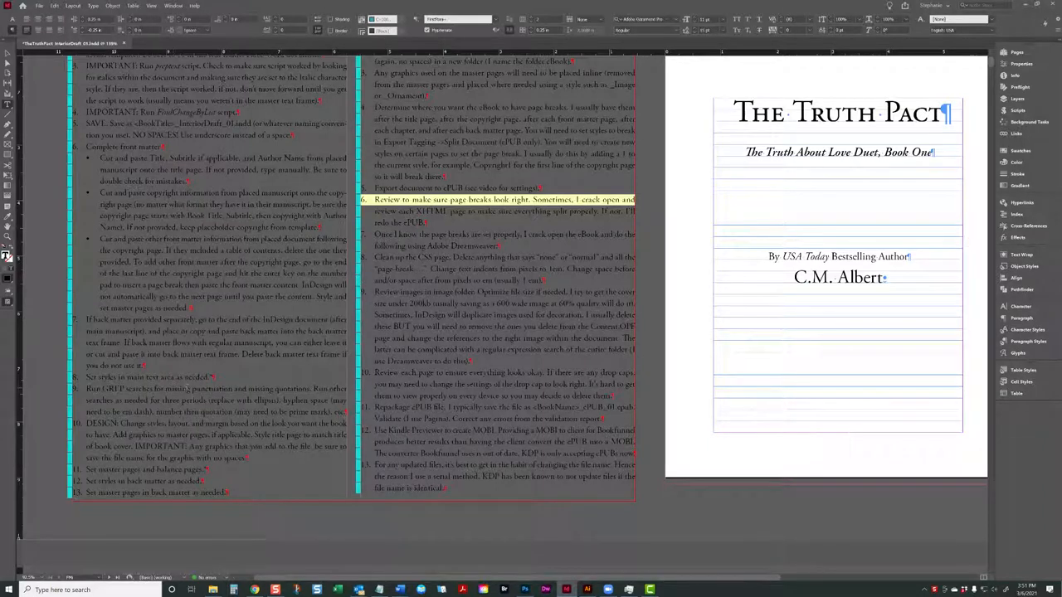
left_click_drag(222, 389, 108, 389)
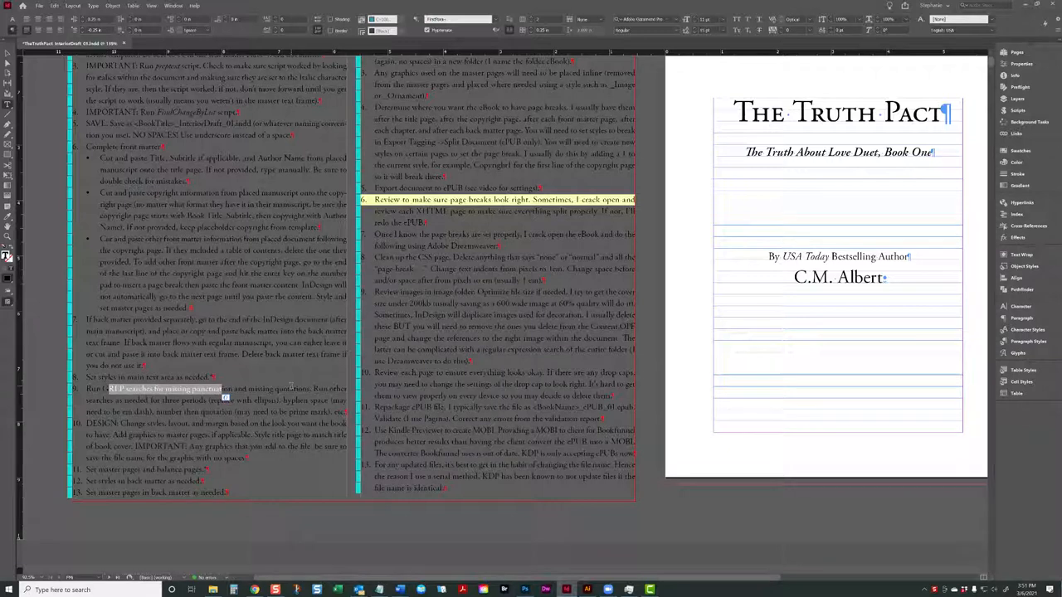
left_click(325, 382)
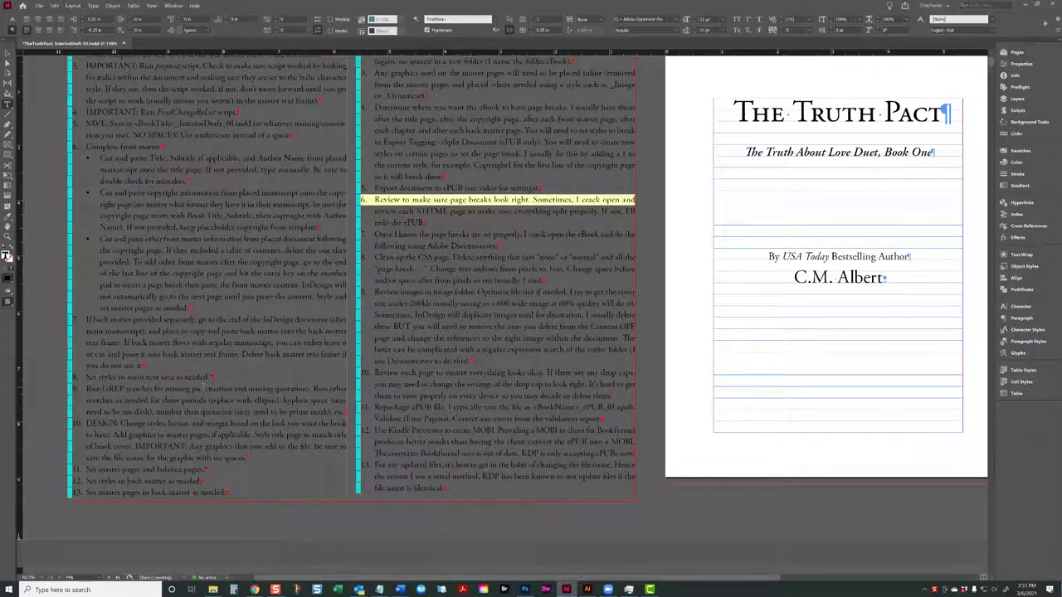
Go to the prologue's opening page and place the text cursor in its body text
scroll(305, 386, "down", 15)
scroll(304, 387, "down", 10)
scroll(311, 390, "down", 10)
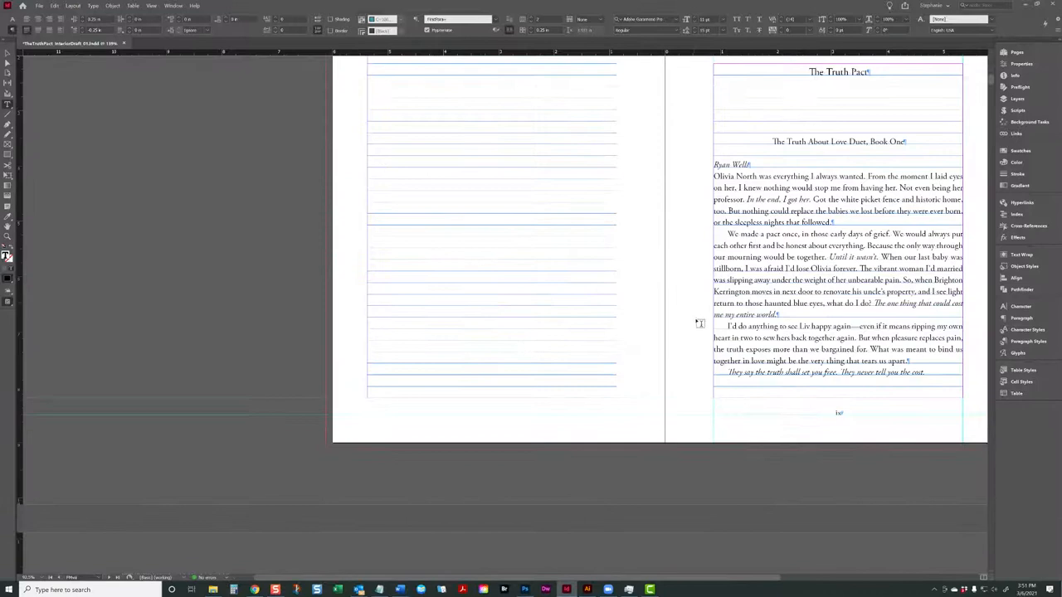
scroll(699, 324, "down", 8)
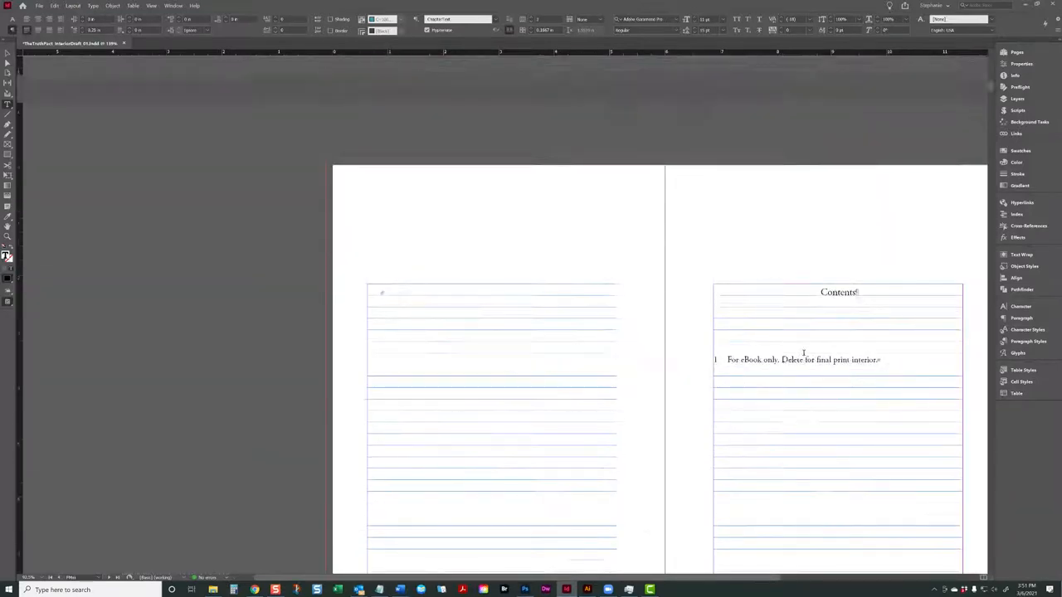
scroll(803, 354, "down", 5)
left_click_drag(770, 577, 863, 577)
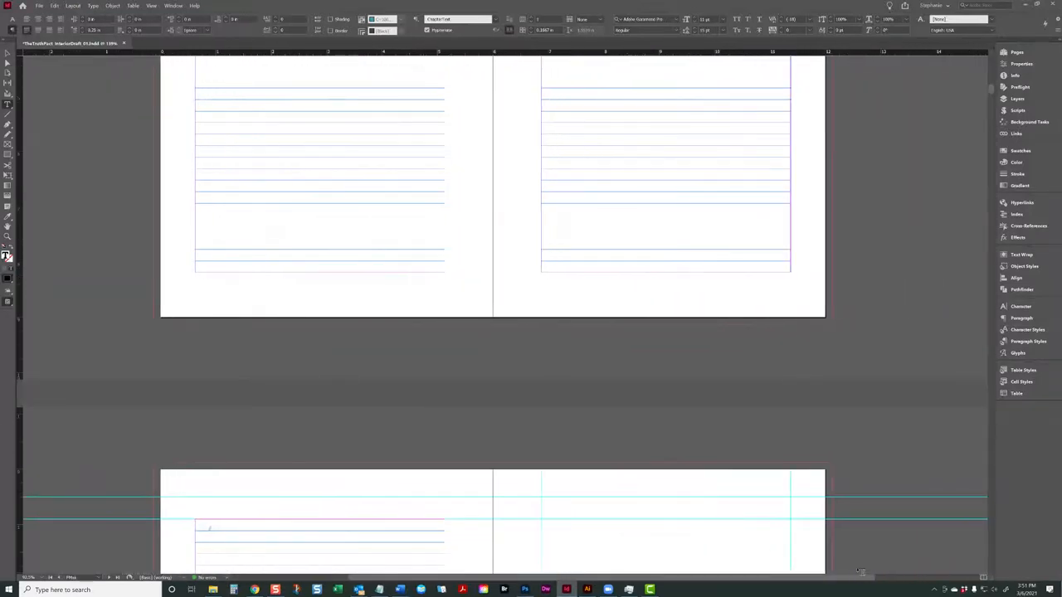
scroll(695, 451, "down", 5)
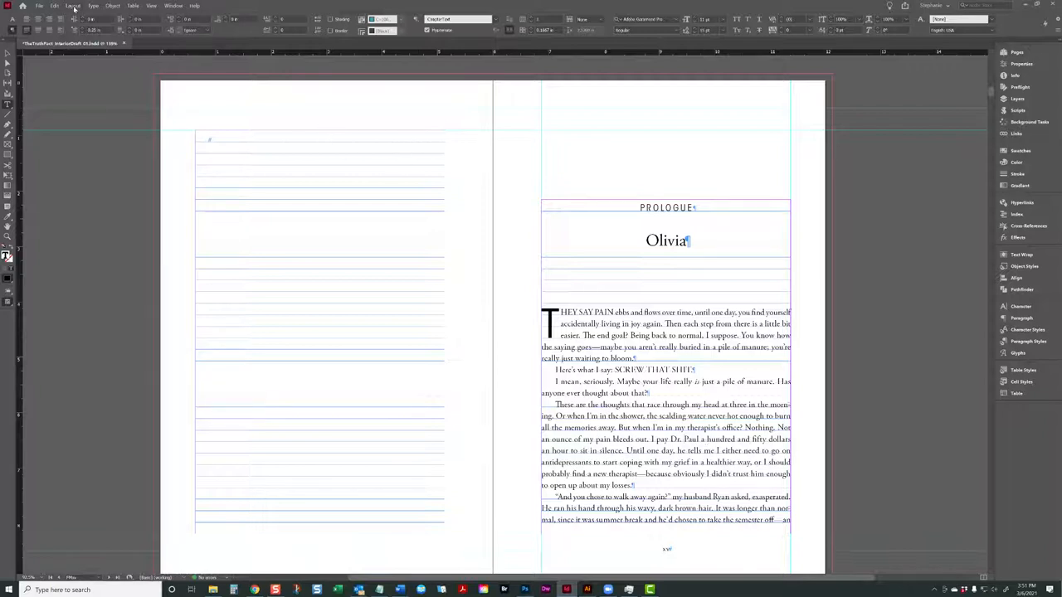
left_click(717, 363)
left_click_drag(641, 347, 592, 382)
left_click(618, 404)
Open Find/Change in GREP mode and clear the search text, the replacement text and the change format
key("ctrl+f")
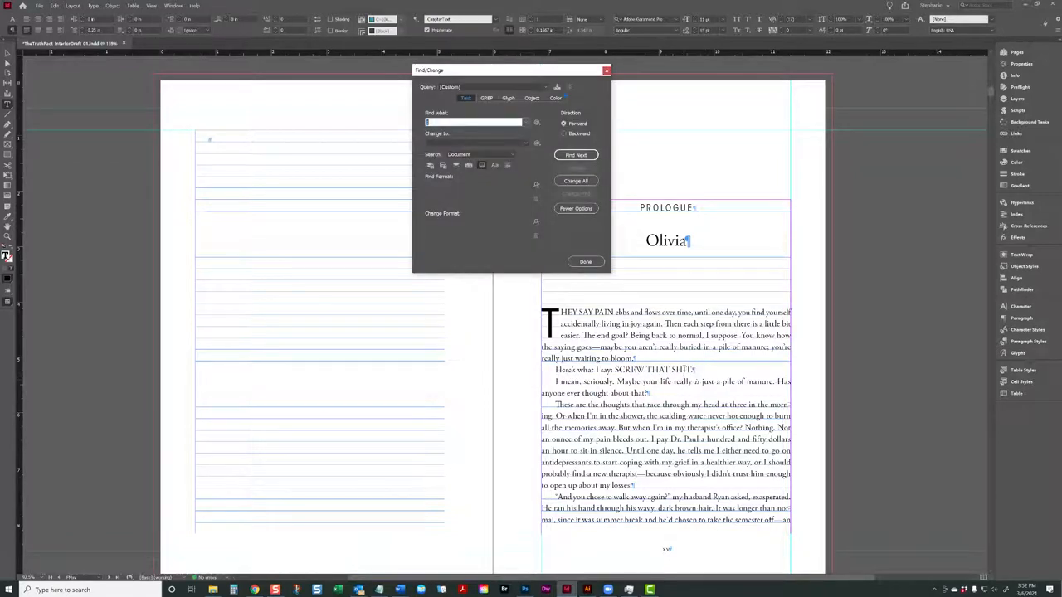
left_click(486, 97)
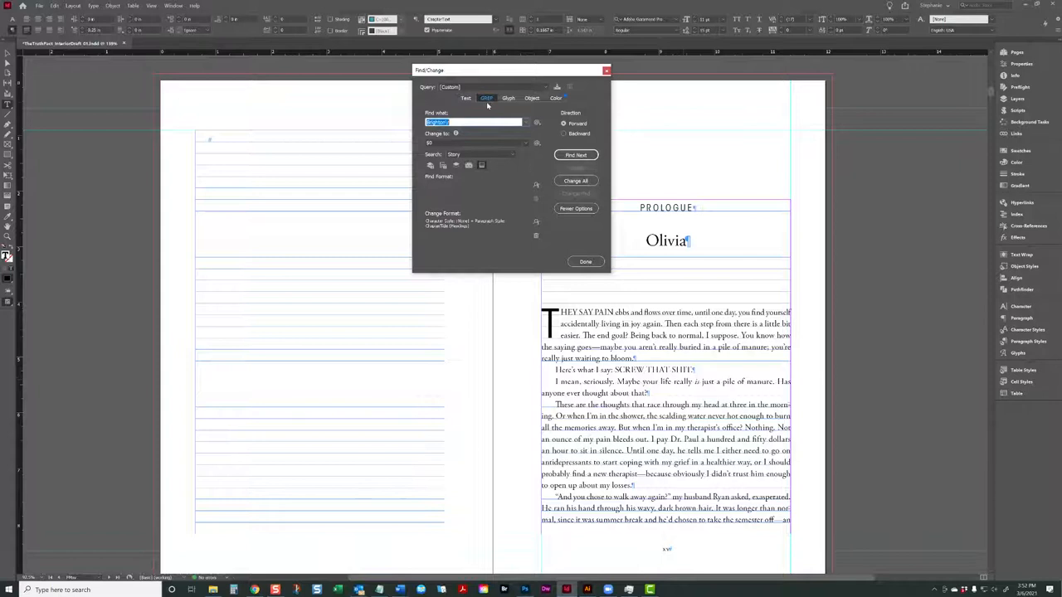
key("BackSpace")
left_click(447, 141)
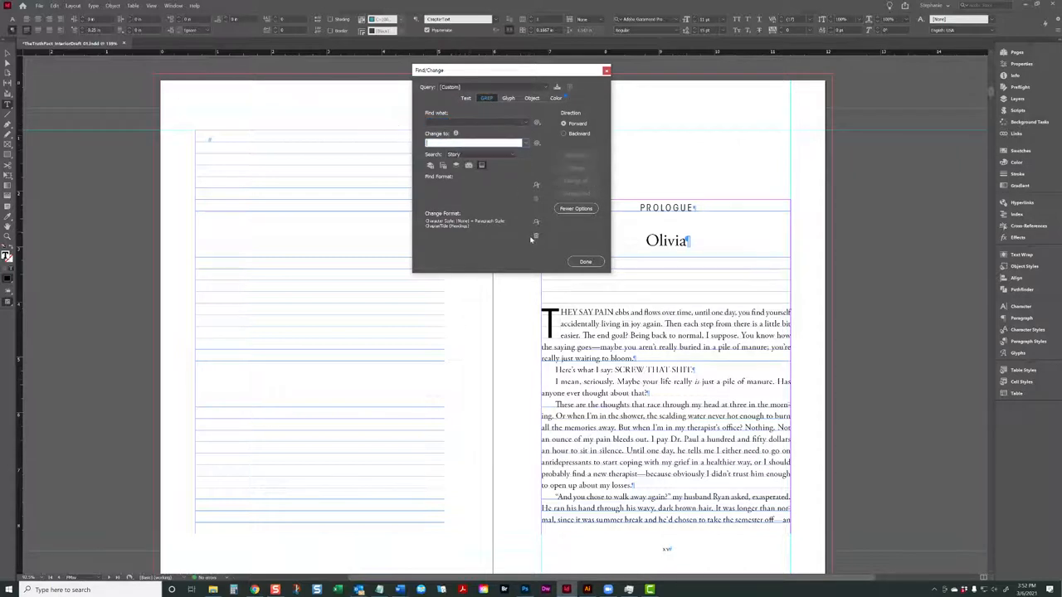
left_click(536, 237)
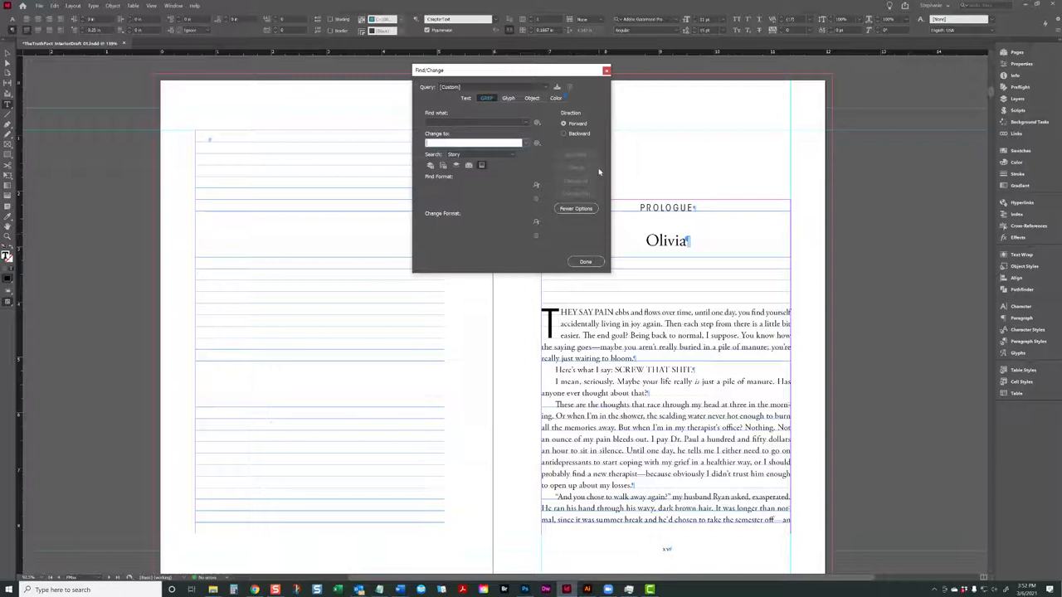
left_click(481, 122)
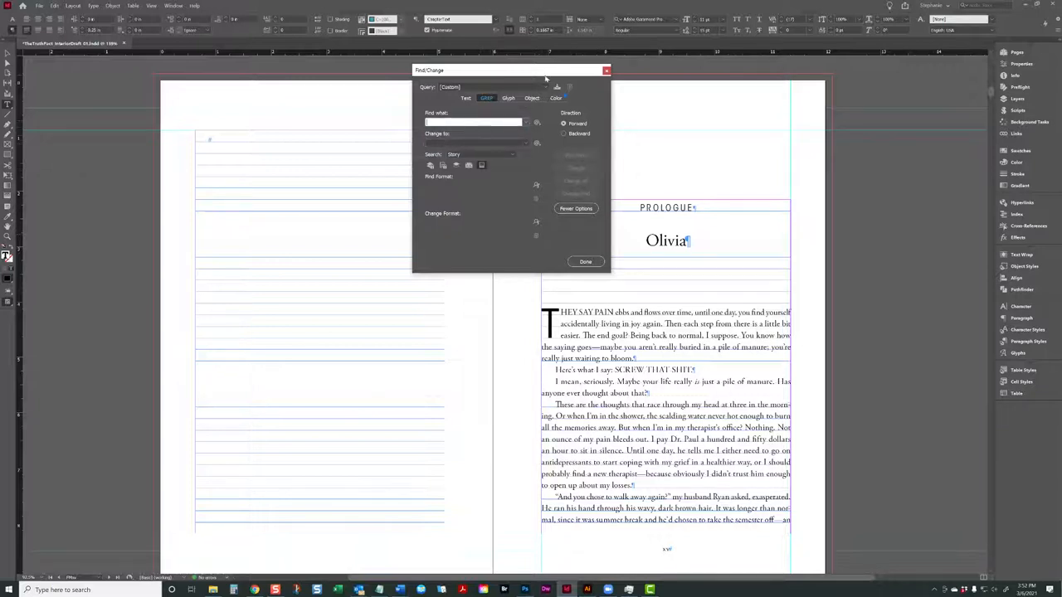
Load the saved Missing Punctuation query for the GREP search
left_click(546, 87)
left_click(547, 84)
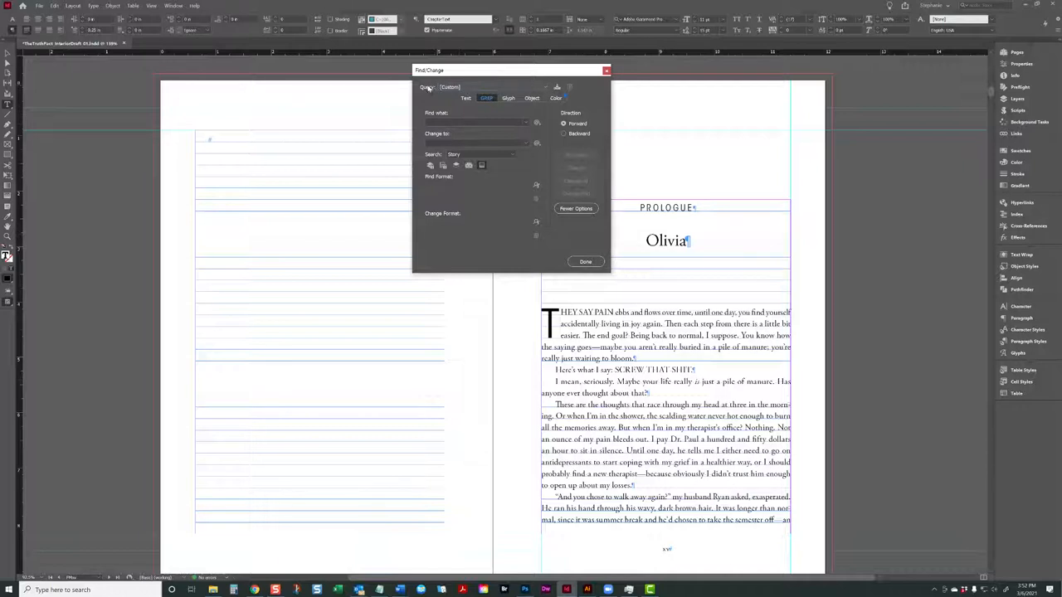
left_click(468, 87)
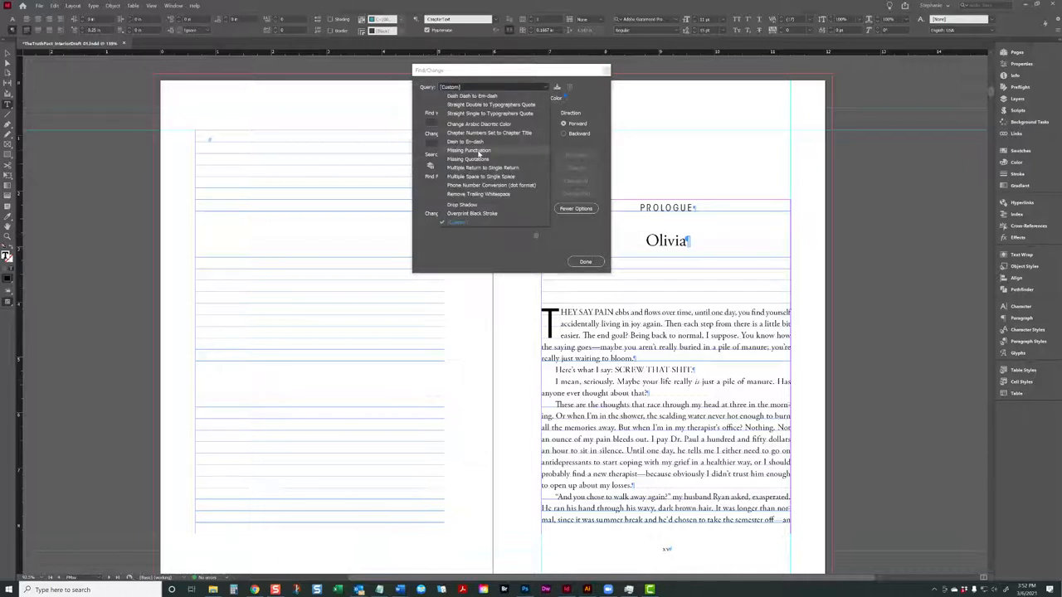
left_click(473, 150)
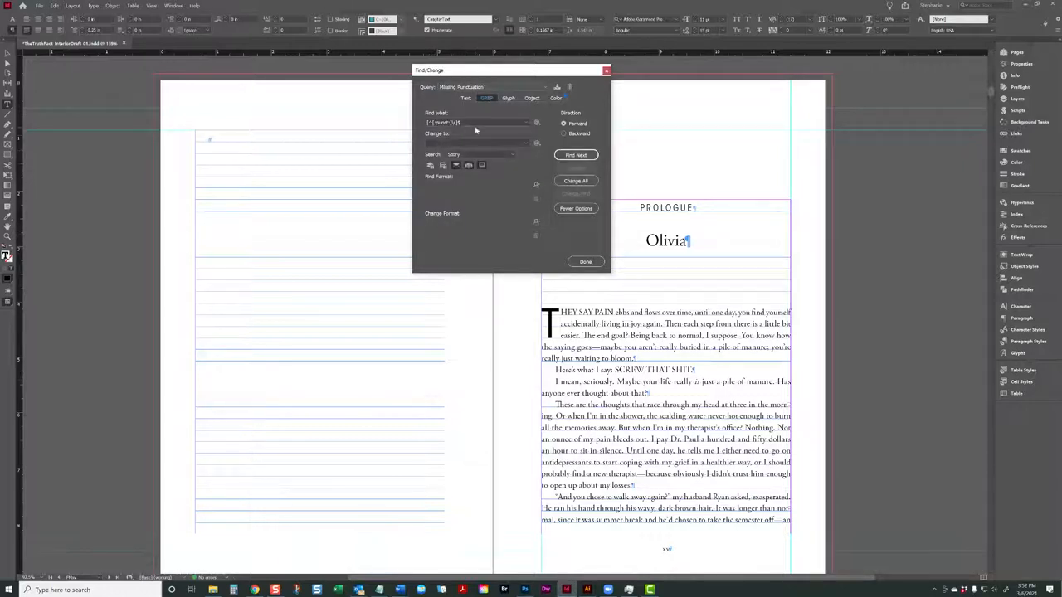
left_click(472, 122)
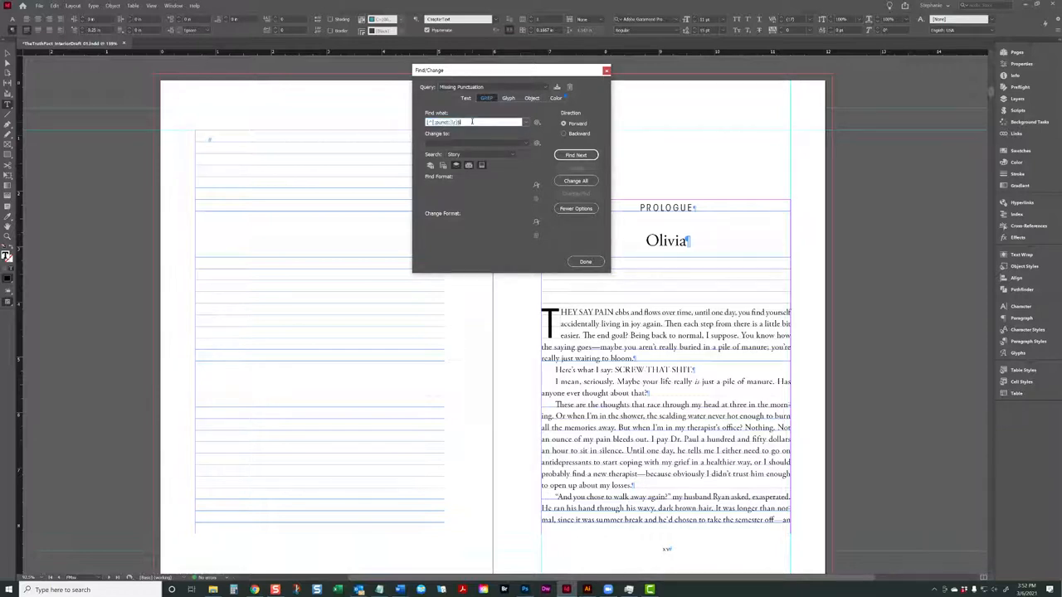
Restrict the find format to the ChapterText paragraph style
left_click(537, 184)
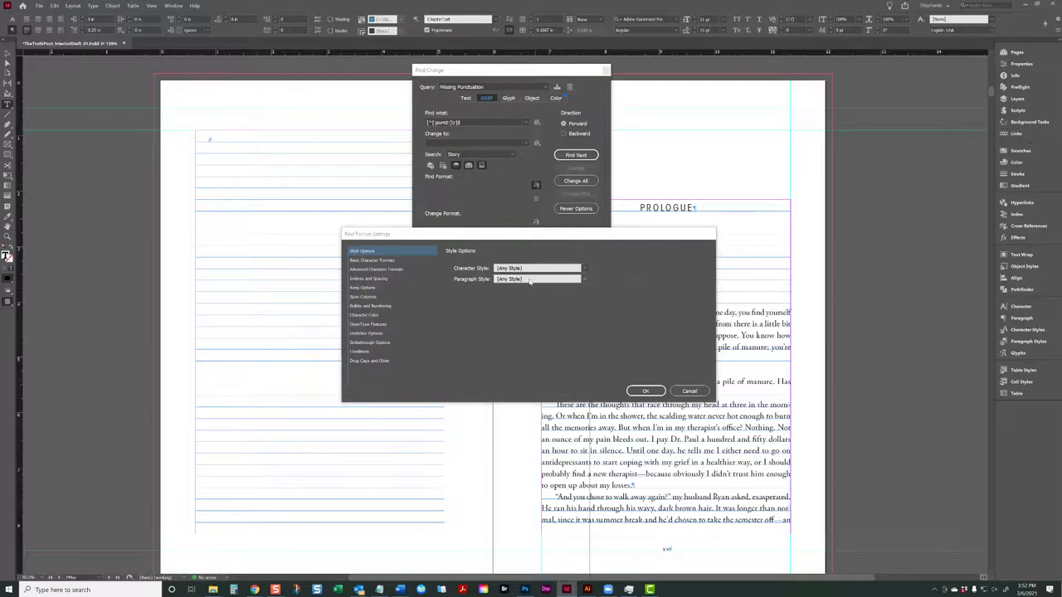
left_click(529, 281)
left_click(532, 314)
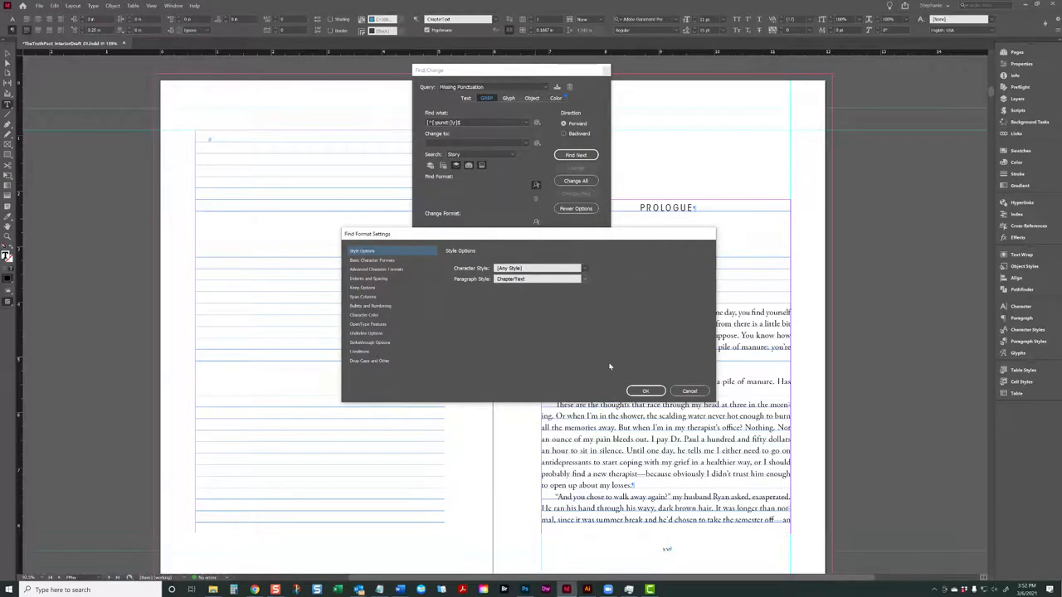
left_click(646, 391)
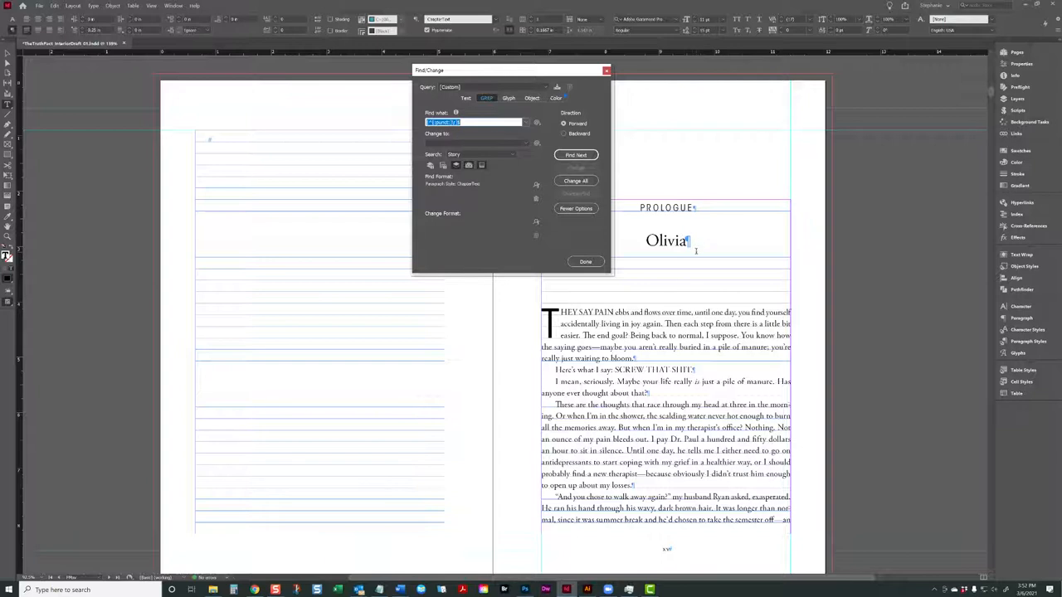
Search the current story from the prologue's first paragraph for ChapterText paragraphs with missing end punctuation
left_click(669, 294)
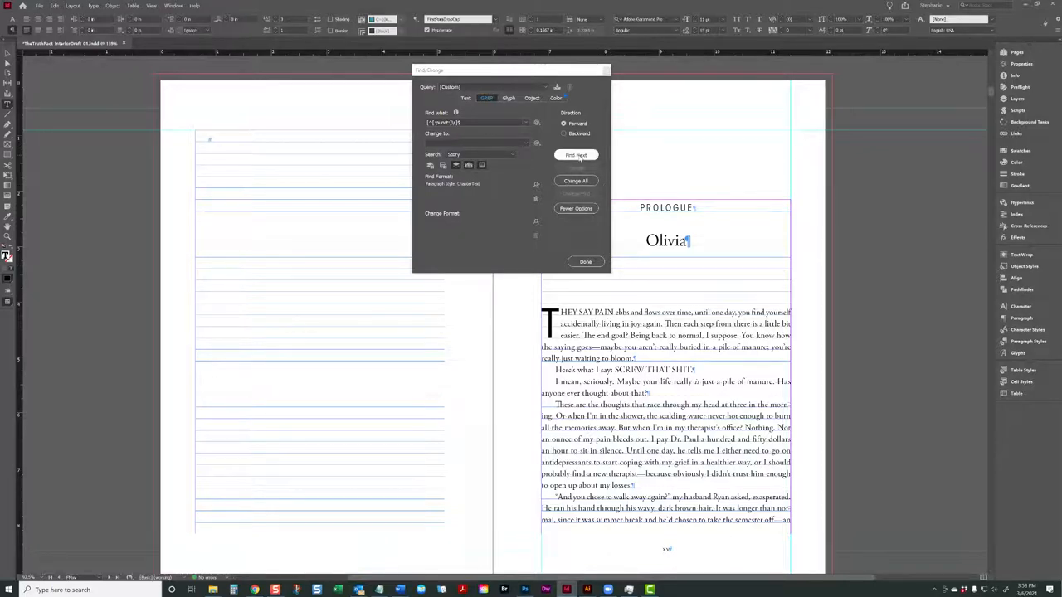
left_click(578, 155)
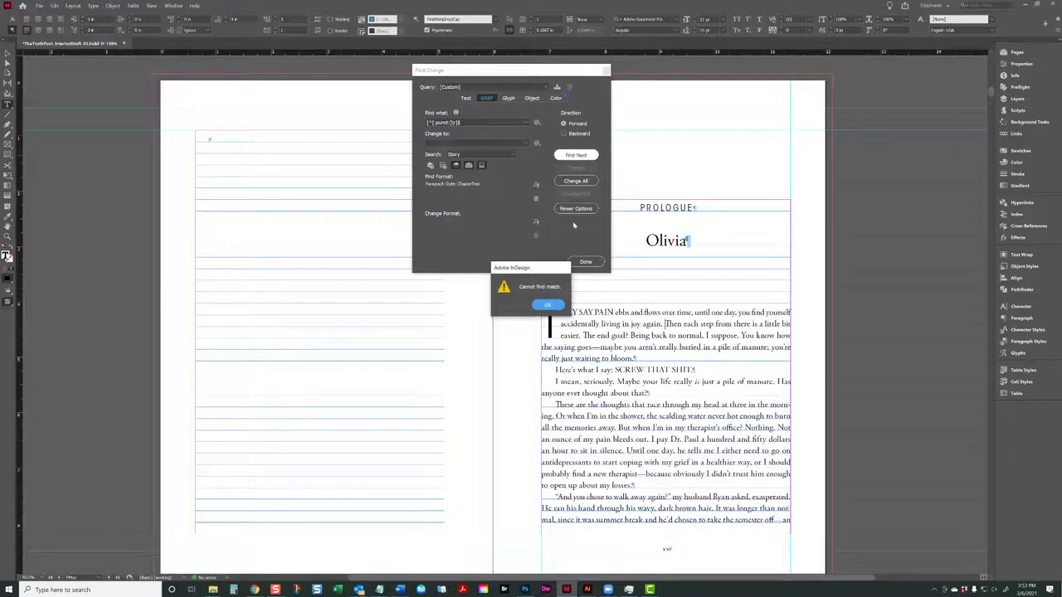
left_click(548, 305)
Set the search scope to Document and step through the matches for missing end punctuation in ChapterText paragraphs
left_click(481, 154)
left_click(483, 171)
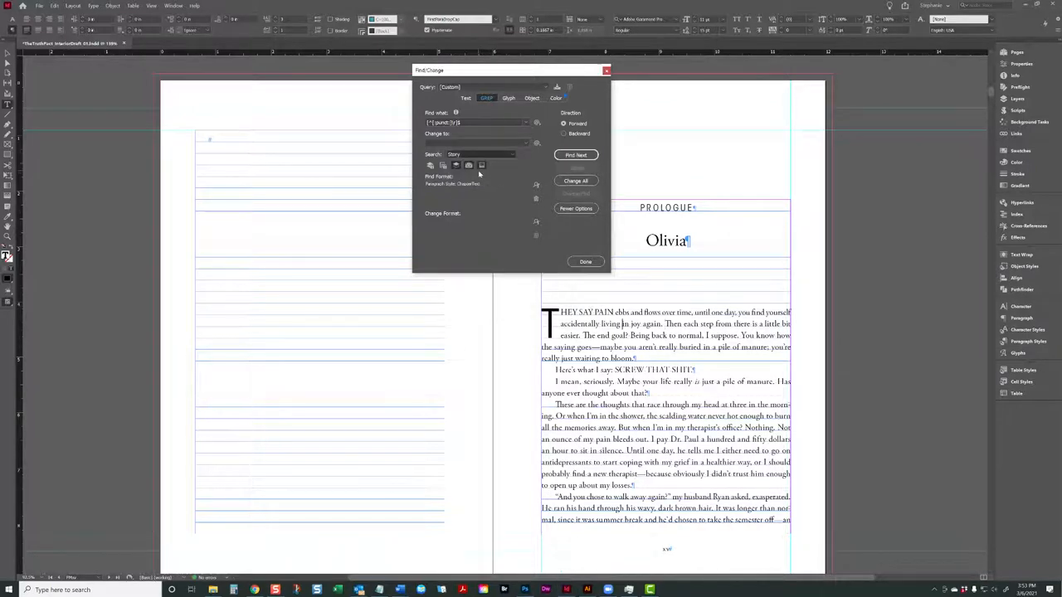
left_click(572, 157)
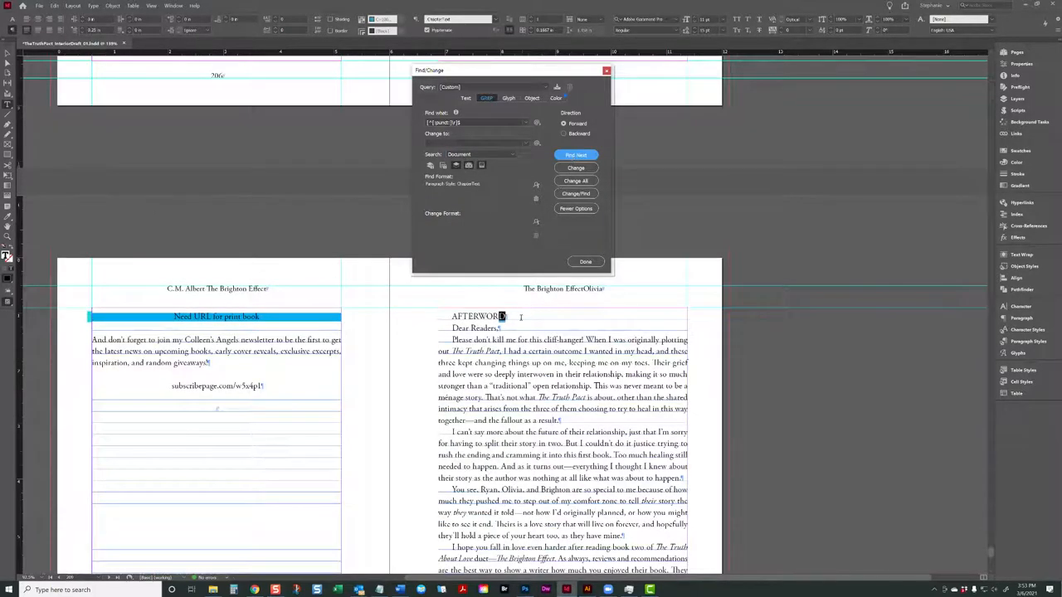
left_click(581, 169)
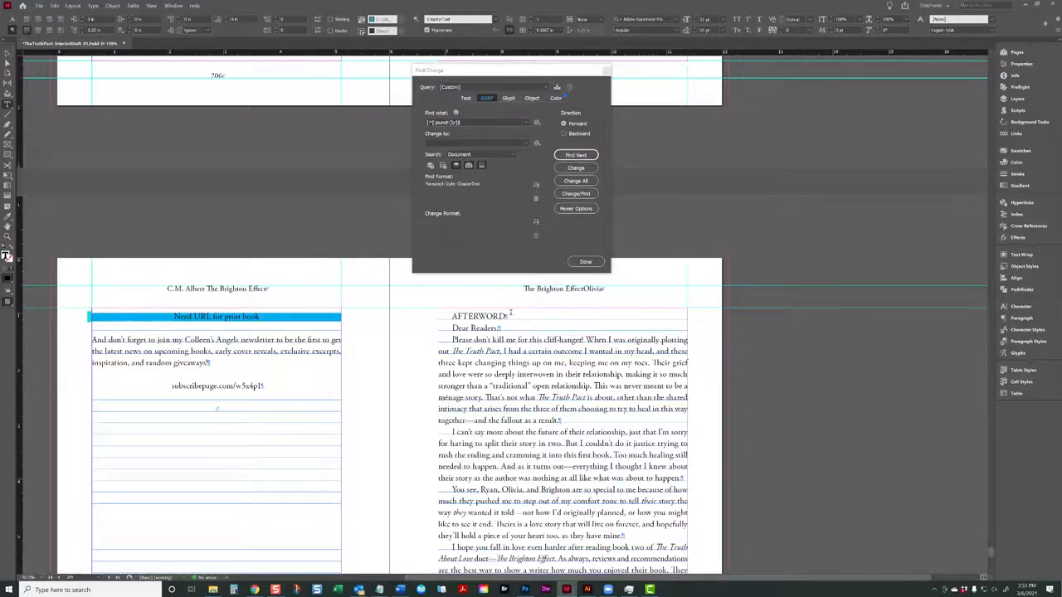
left_click(586, 156)
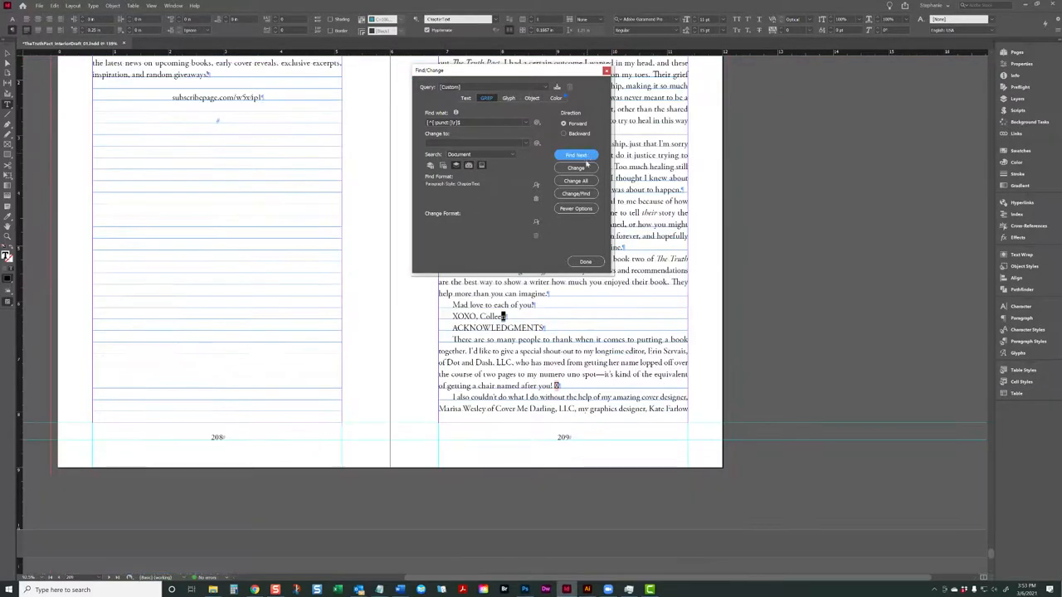
left_click(571, 154)
left_click(570, 154)
left_click(571, 154)
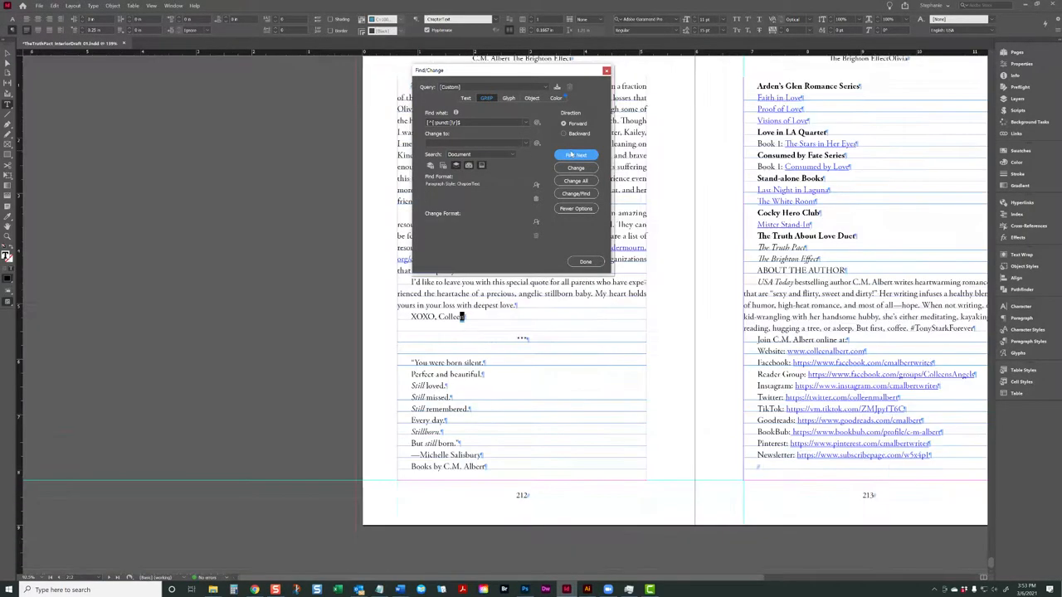
left_click(571, 154)
left_click(571, 154)
left_click(571, 154)
left_click(571, 154)
left_click(571, 154)
left_click(571, 155)
left_click(571, 155)
left_click(571, 154)
left_click(571, 154)
left_click(571, 154)
left_click(571, 154)
left_click(571, 154)
left_click(571, 154)
left_click(571, 154)
left_click(571, 154)
left_click(571, 154)
left_click(571, 154)
left_click(571, 154)
left_click(571, 154)
left_click(571, 154)
left_click(571, 154)
left_click(571, 154)
left_click(571, 154)
left_click(570, 154)
left_click(571, 154)
left_click(571, 154)
left_click(570, 154)
left_click(571, 154)
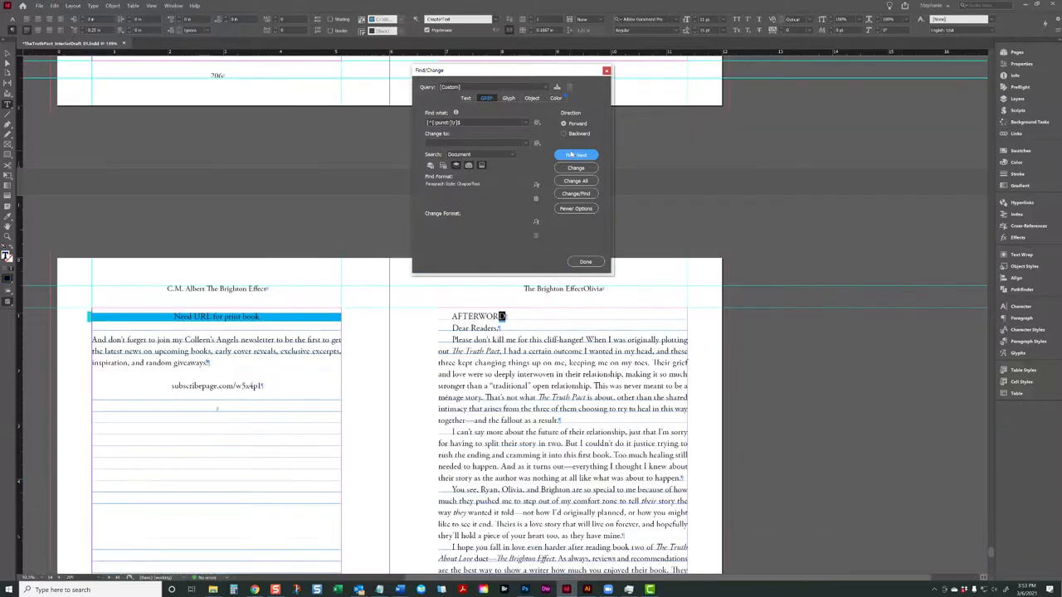
left_click(570, 154)
left_click(571, 155)
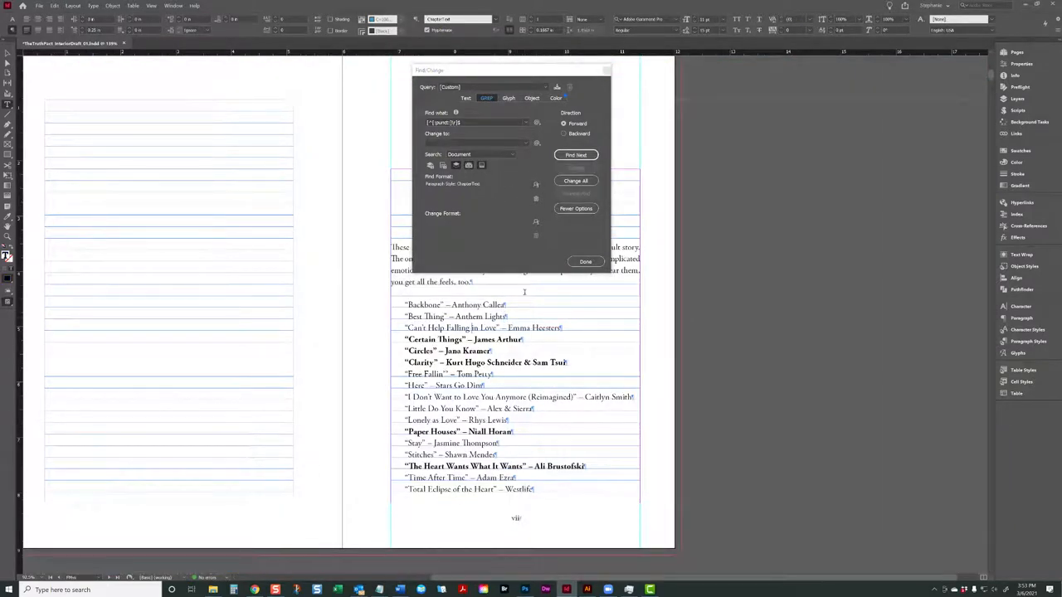
Change the find format's paragraph style to FirstParaDropCap and search the document for missing end punctuation
left_click(536, 184)
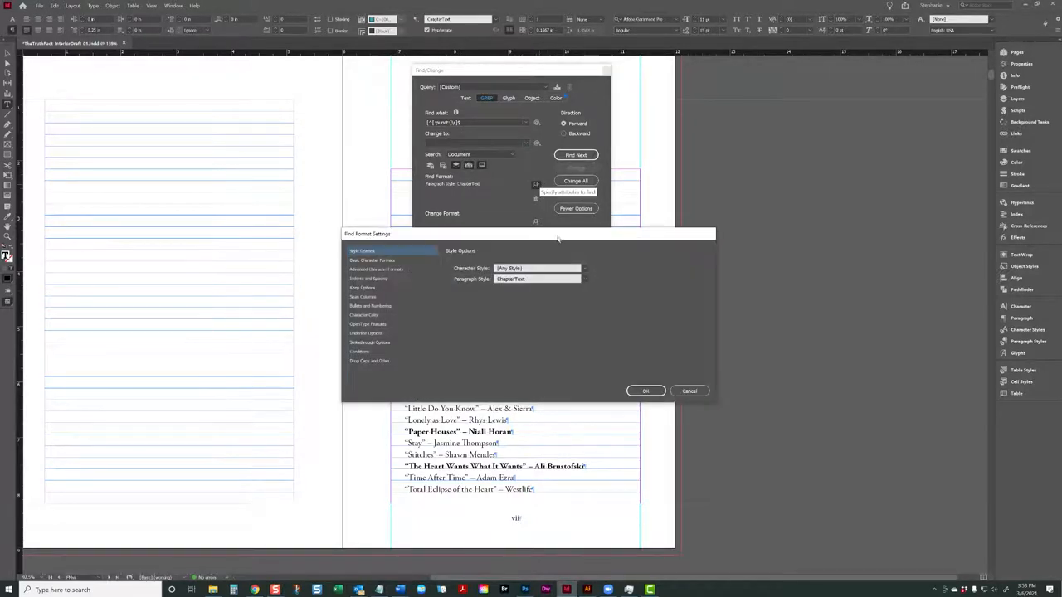
left_click(540, 279)
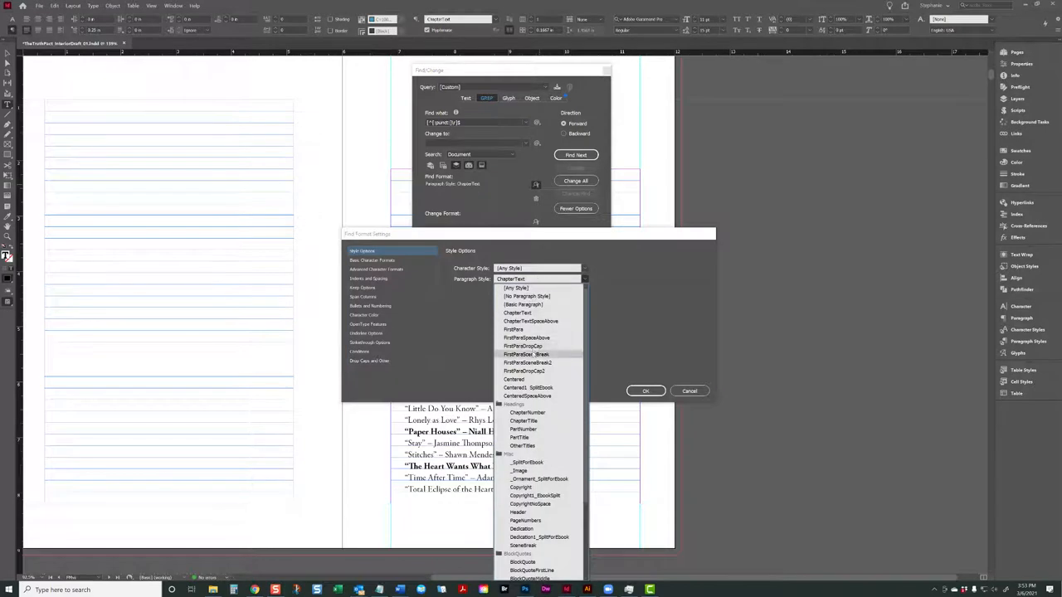
left_click(526, 346)
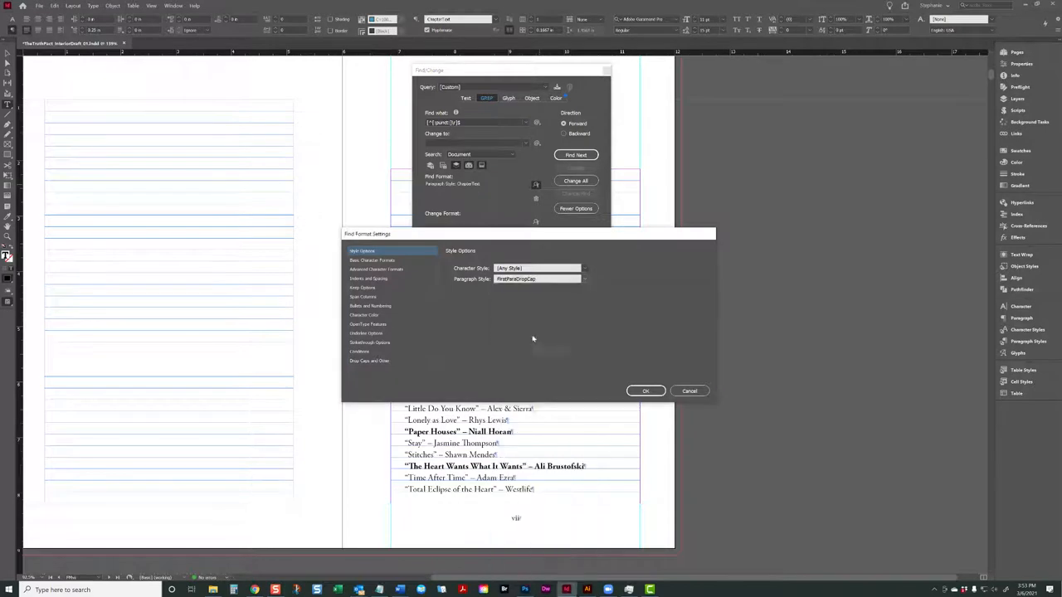
left_click(645, 390)
left_click(572, 156)
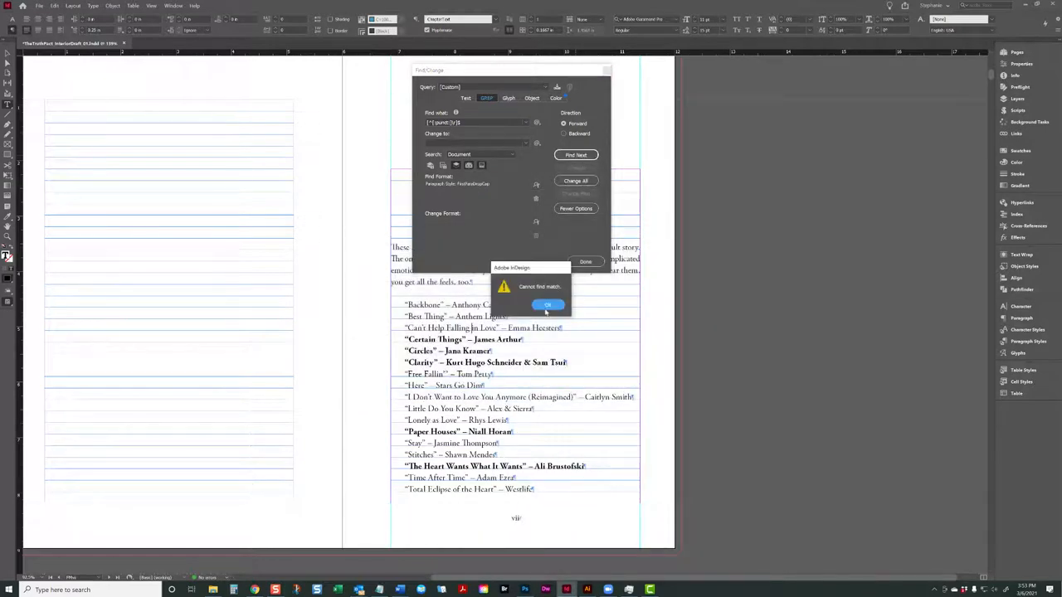
Change the find format's paragraph style to FirstParaSceneBreak and search the document for missing end punctuation
key("Return")
left_click(536, 185)
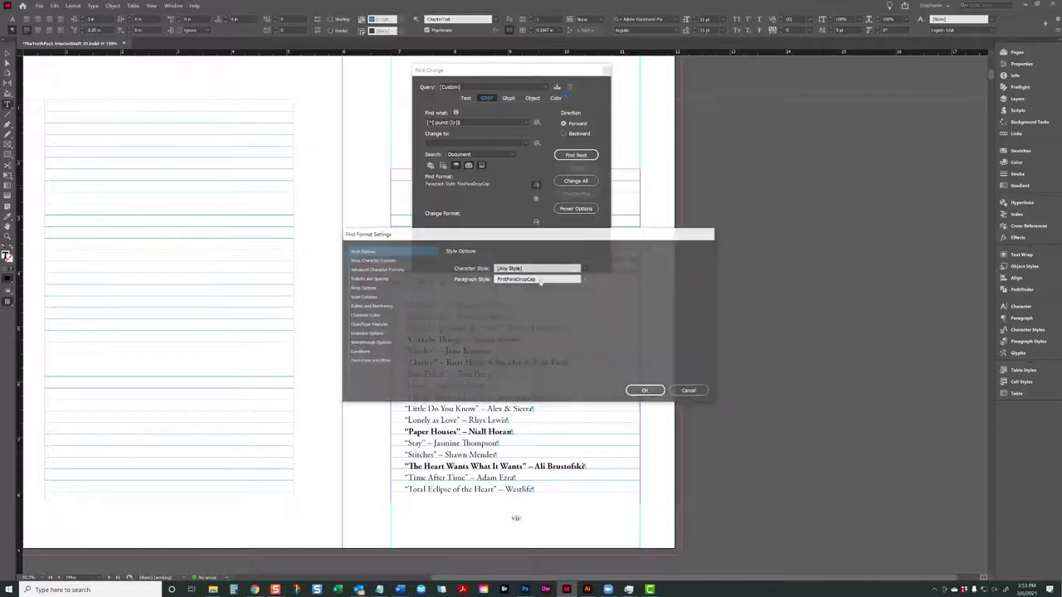
left_click(536, 279)
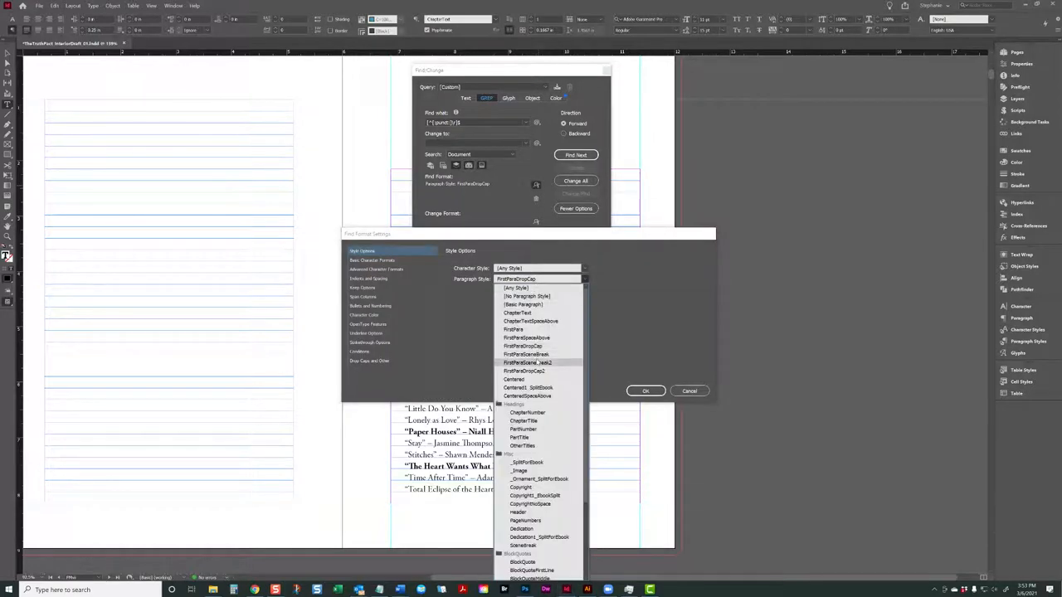
left_click(538, 355)
left_click(644, 390)
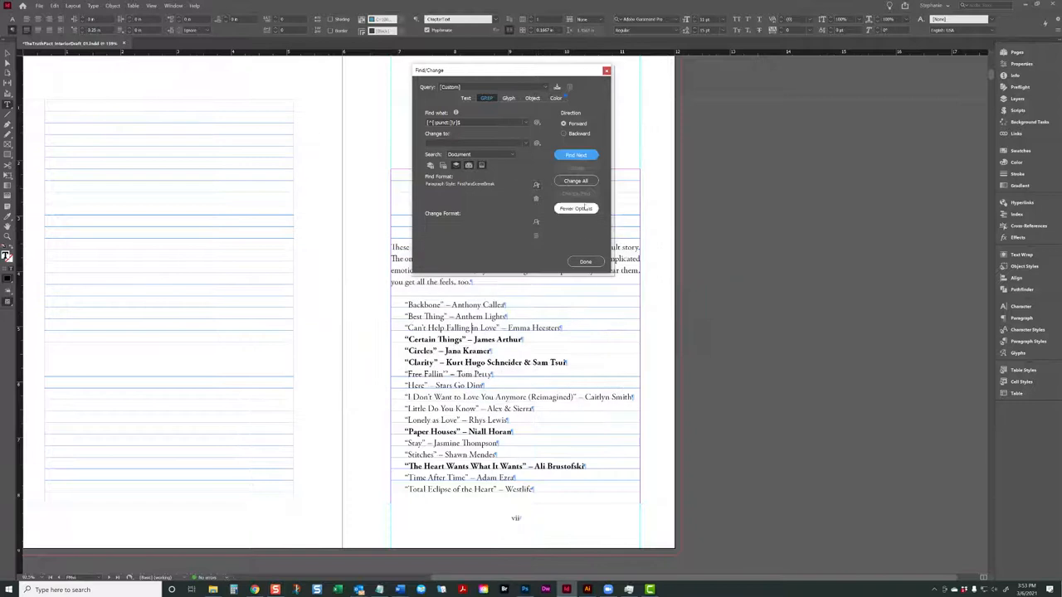
left_click(584, 156)
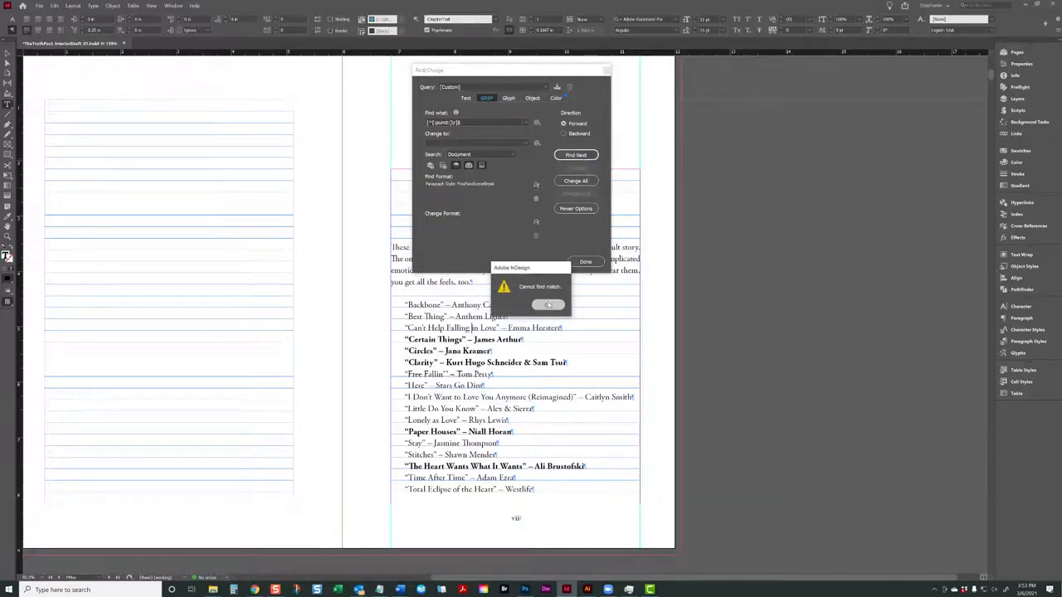
left_click(549, 304)
Change the find format's paragraph style to FirstParaSceneBreak2 and search the document for missing end punctuation
left_click(536, 184)
left_click(581, 279)
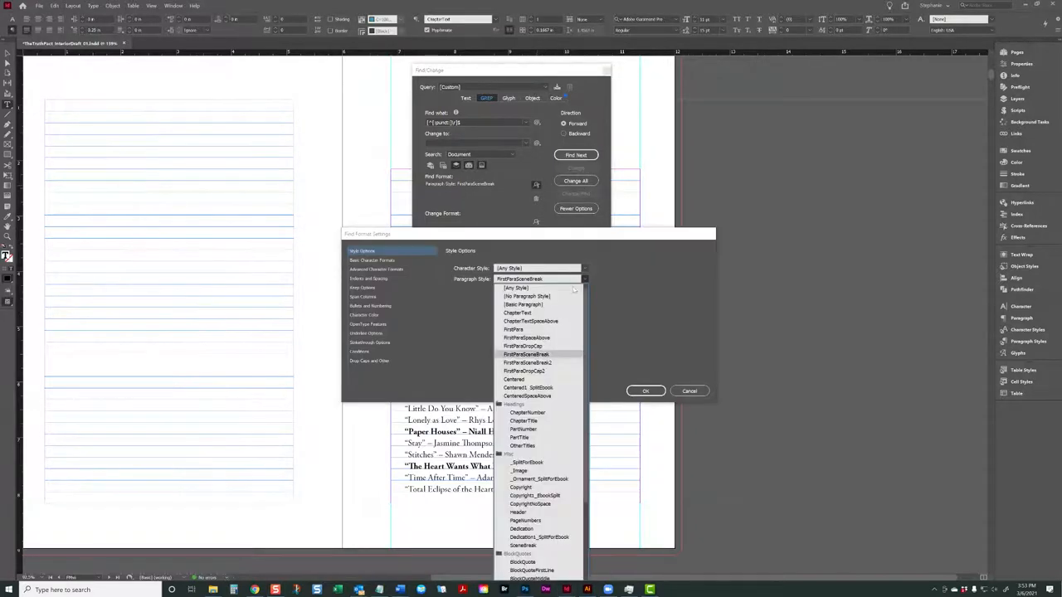
left_click(568, 354)
left_click(645, 391)
left_click(589, 156)
left_click(547, 304)
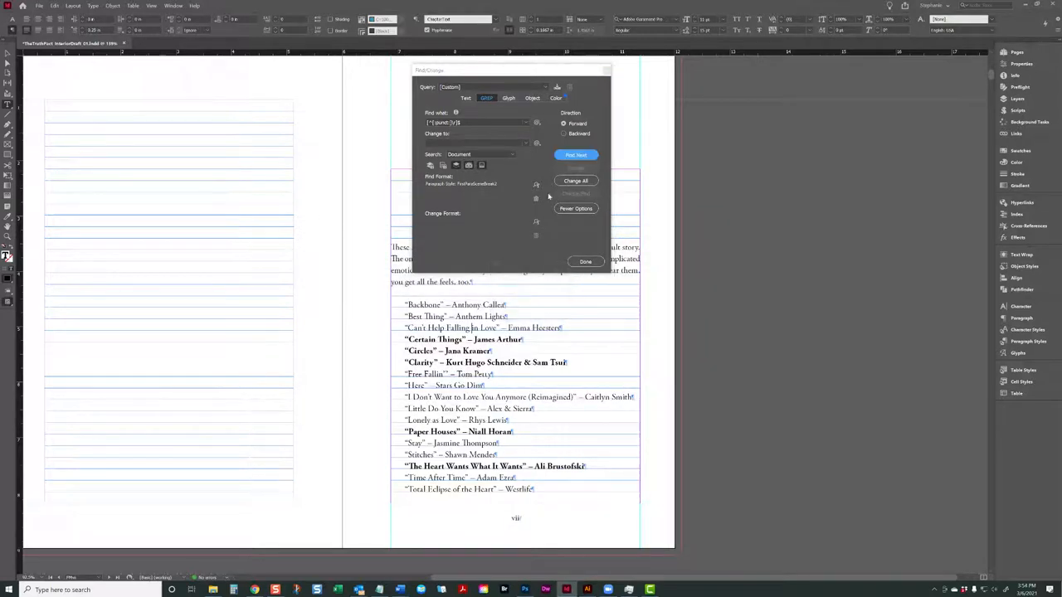
Change the find format's paragraph style to FirstParaDropCap2 and search the document for missing end punctuation
left_click(537, 185)
left_click(582, 280)
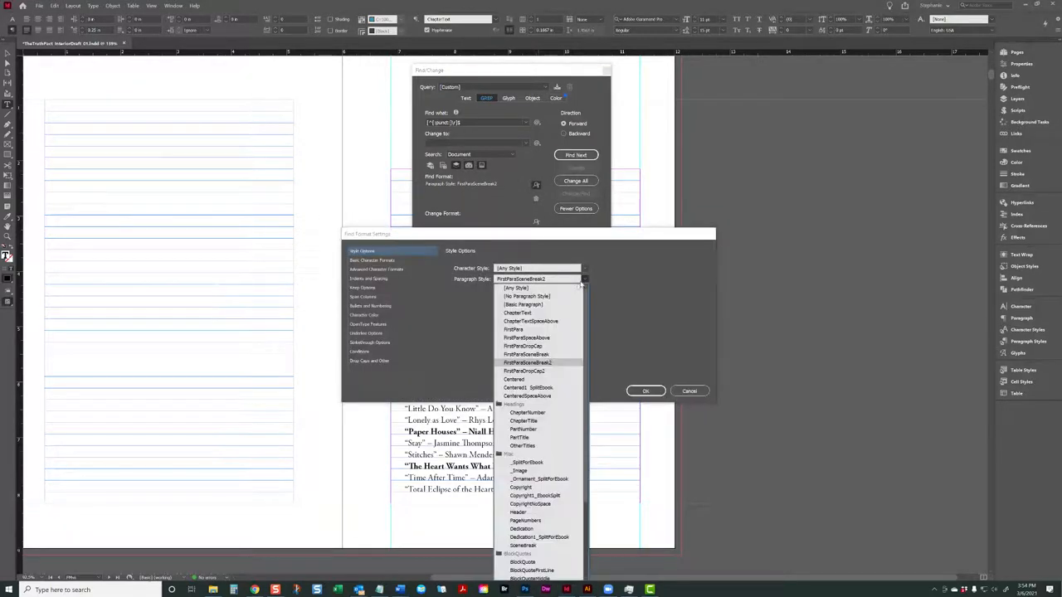
left_click(561, 371)
left_click(645, 391)
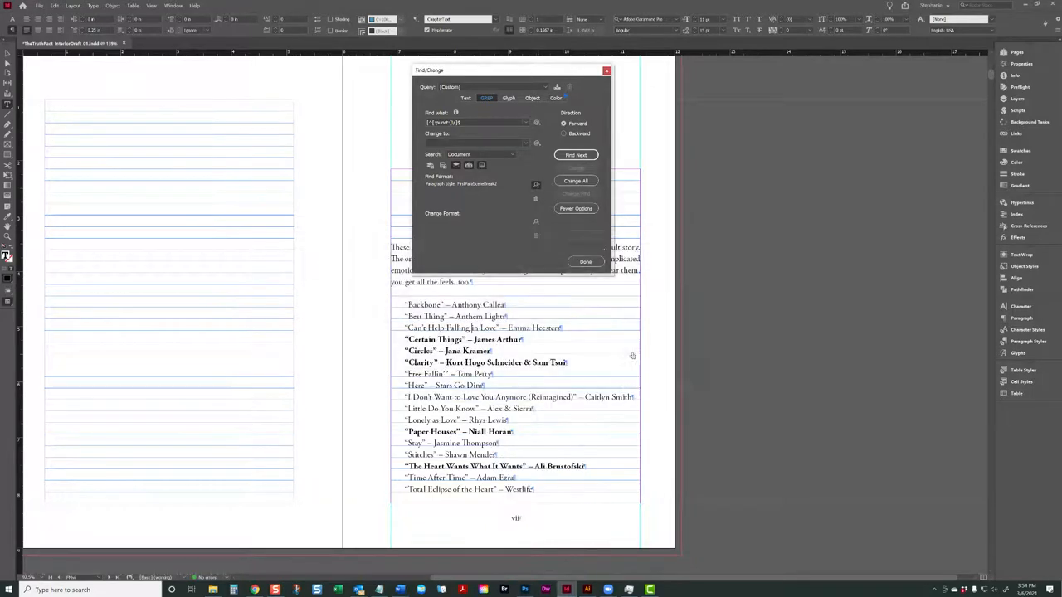
left_click(576, 155)
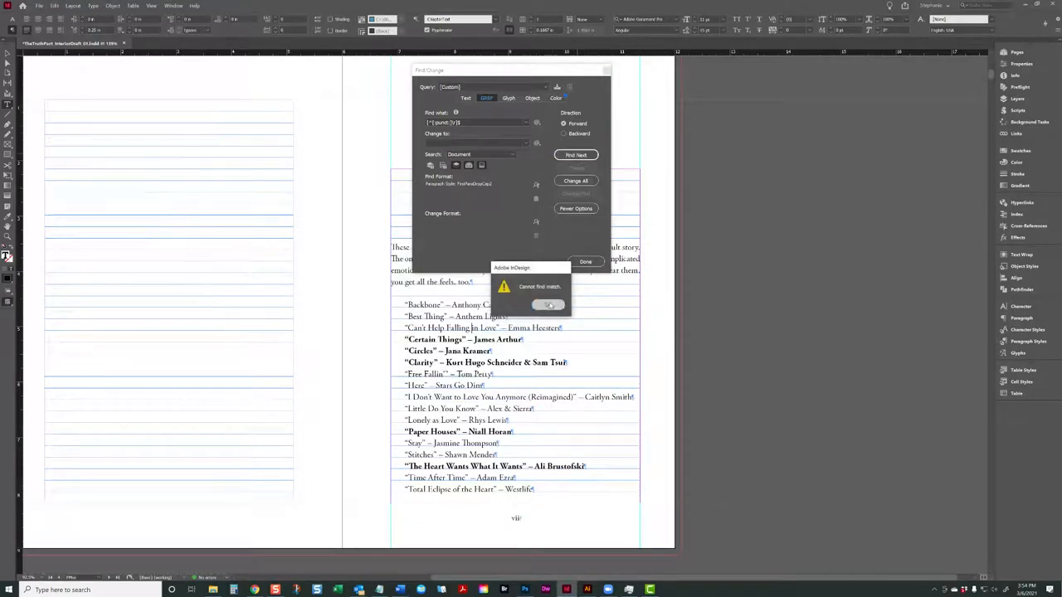
left_click(547, 304)
Clear the find format's paragraph style restriction and load the saved Missing Quotations query
left_click(536, 199)
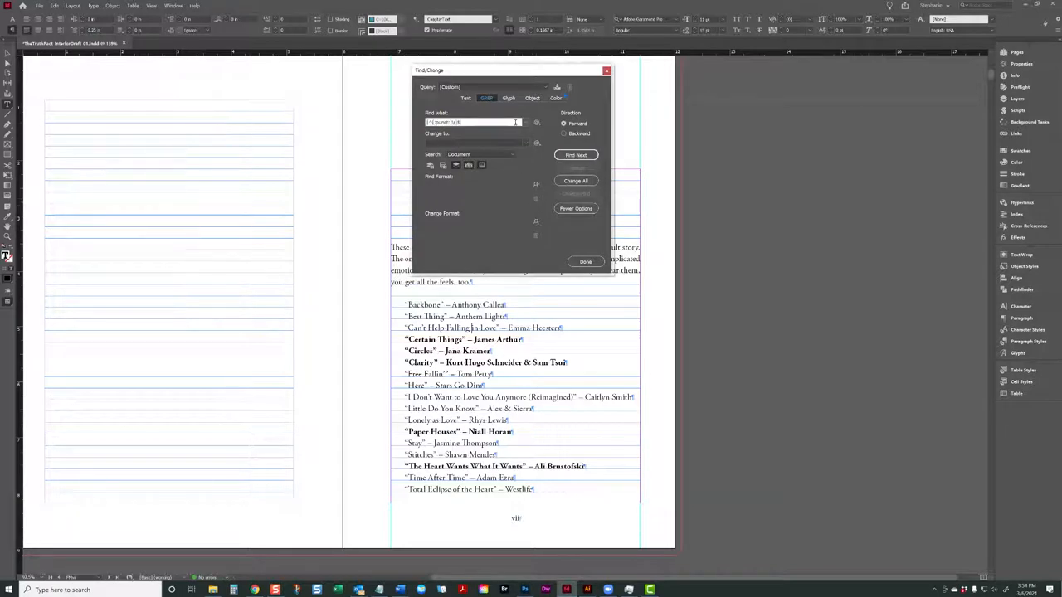
left_click(525, 124)
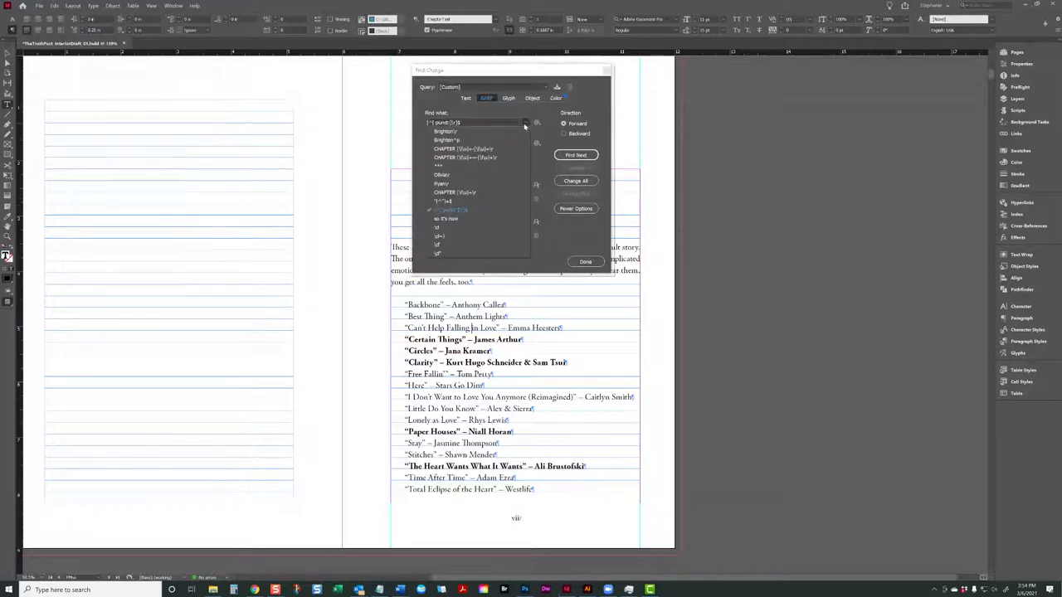
left_click(524, 124)
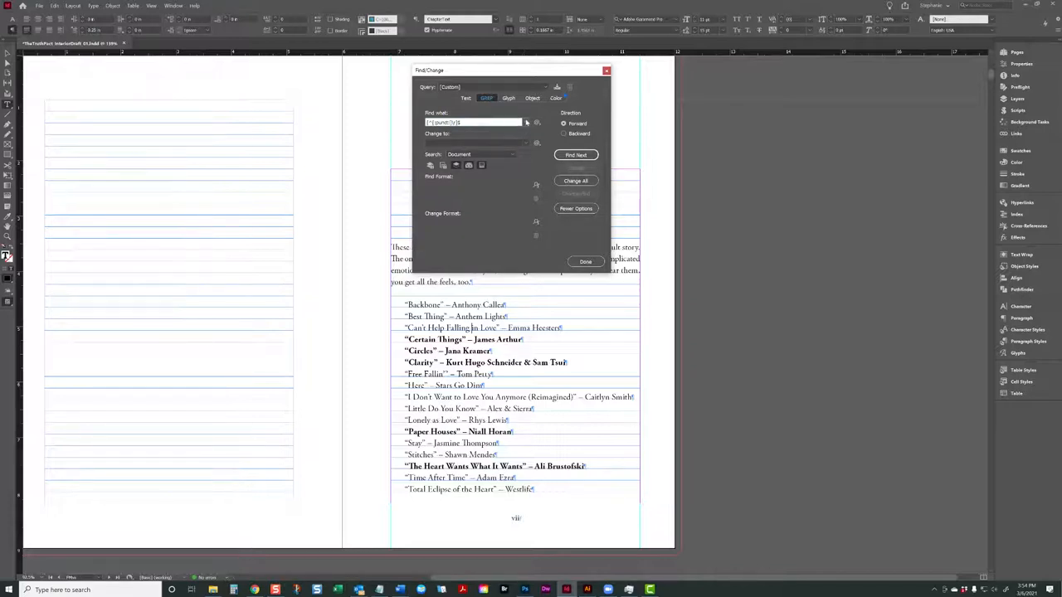
left_click(477, 88)
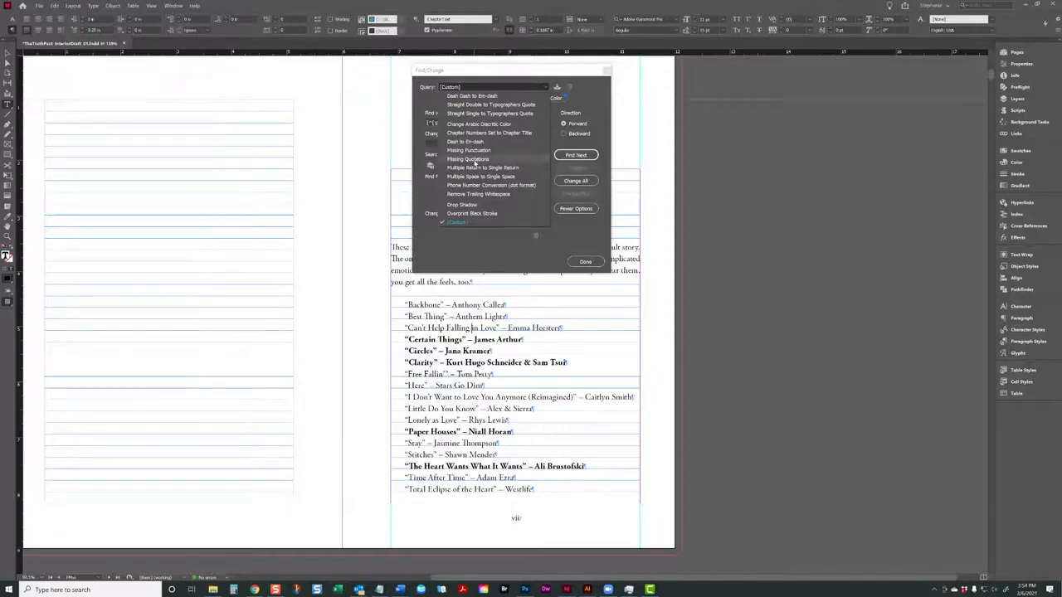
left_click(473, 159)
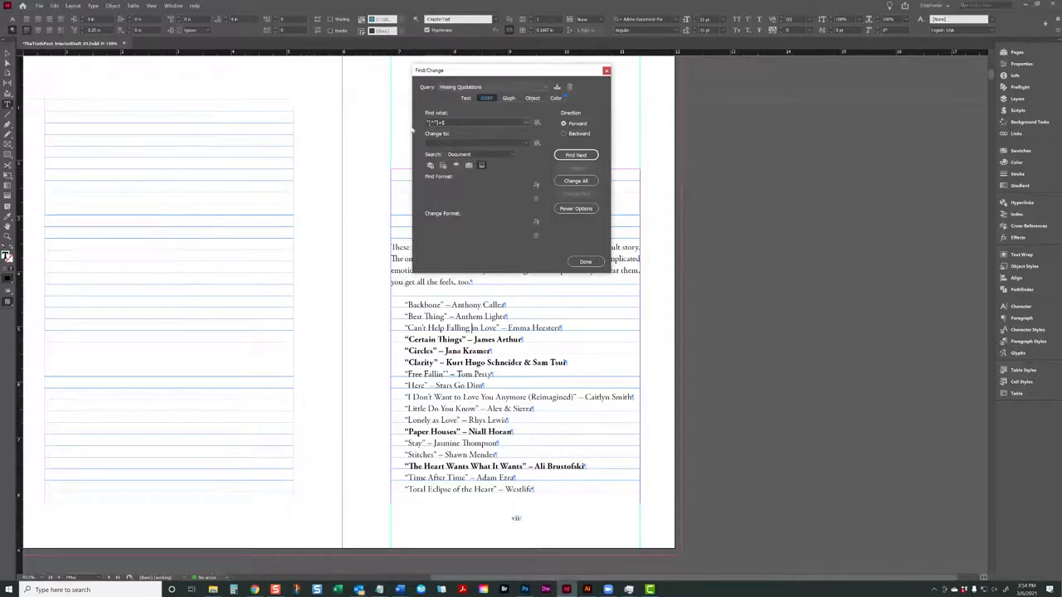
Run the Missing Quotations search and check the opening and closing quotation marks of the multi-line F. Scott Fitzgerald epigraph
left_click(582, 156)
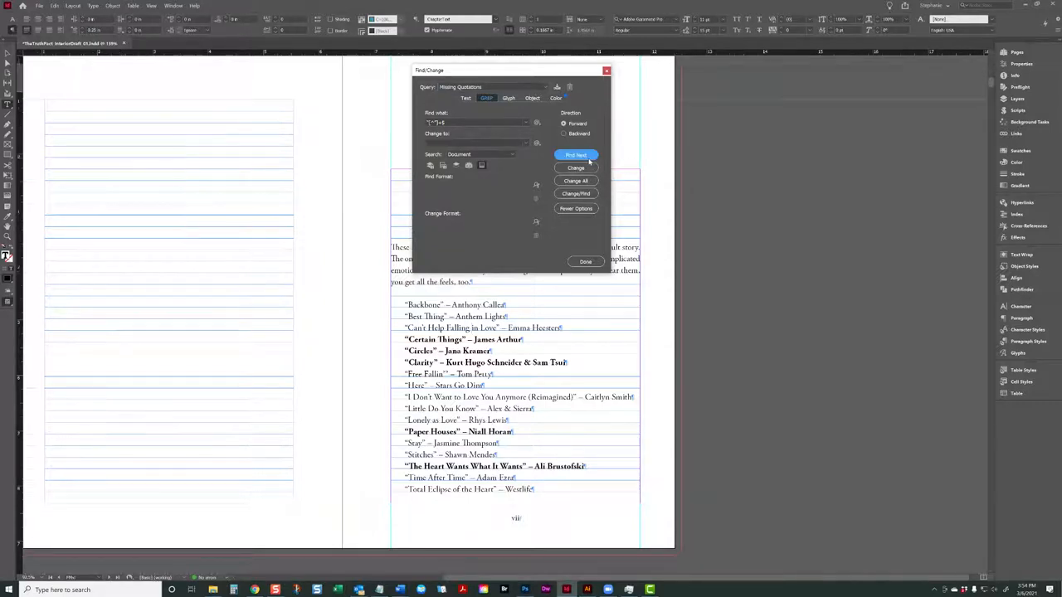
left_click(553, 299)
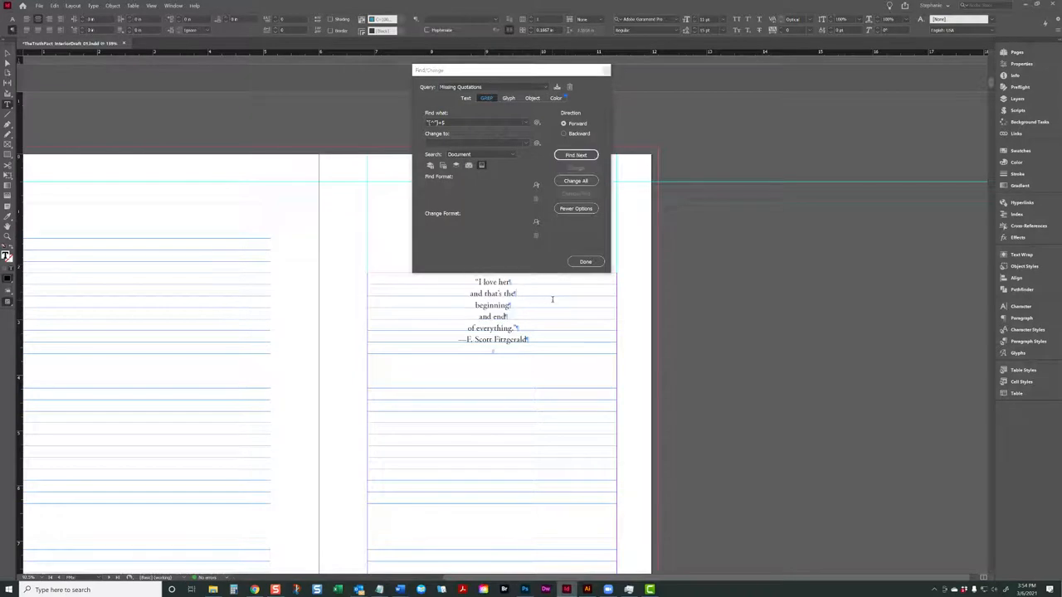
left_click_drag(470, 281, 518, 330)
left_click(480, 283)
left_click_drag(480, 283, 514, 326)
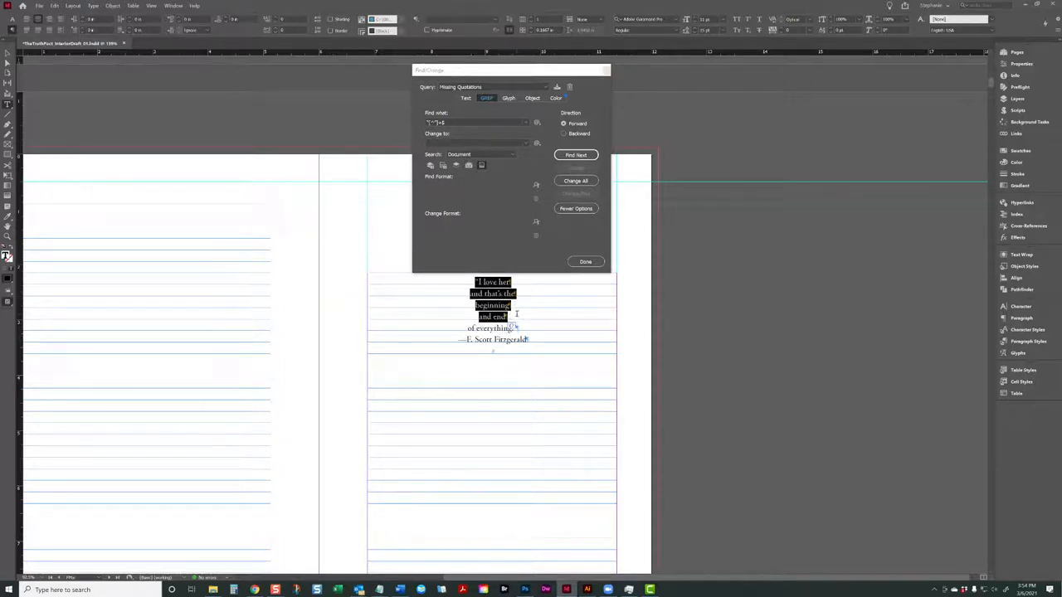
left_click(516, 315)
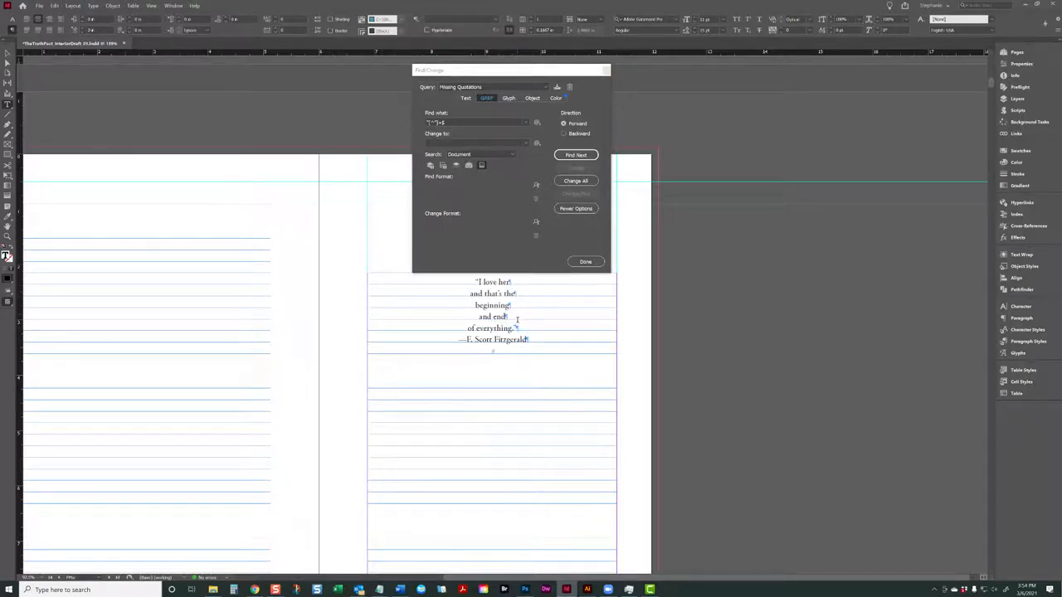
Continue the Missing Quotations search into the chapter text and move the Find/Change dialog clear of the page
left_click(576, 156)
left_click(576, 156)
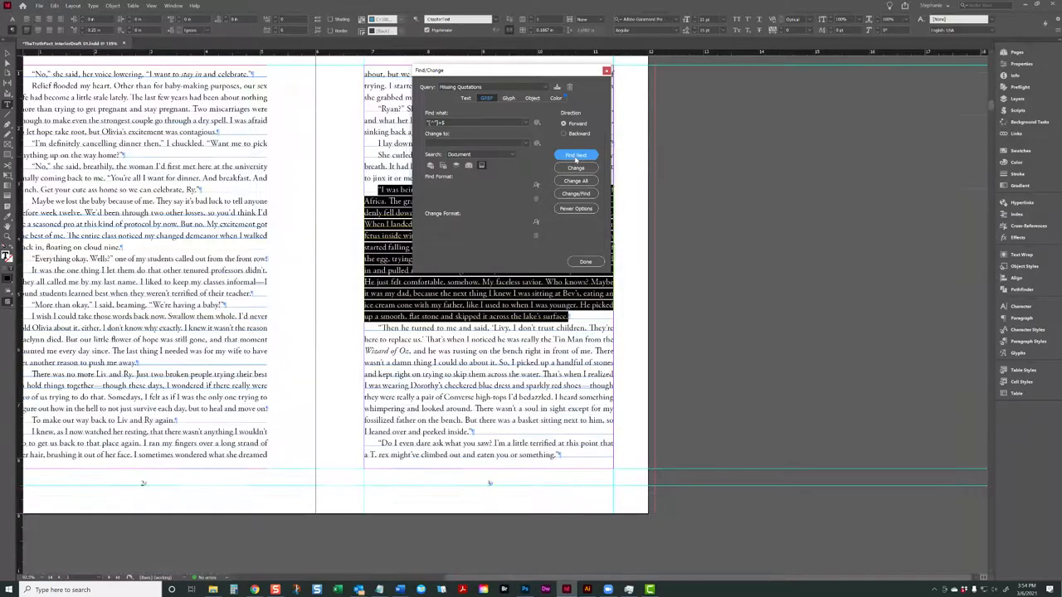
left_click(569, 316)
left_click_drag(546, 92, 828, 109)
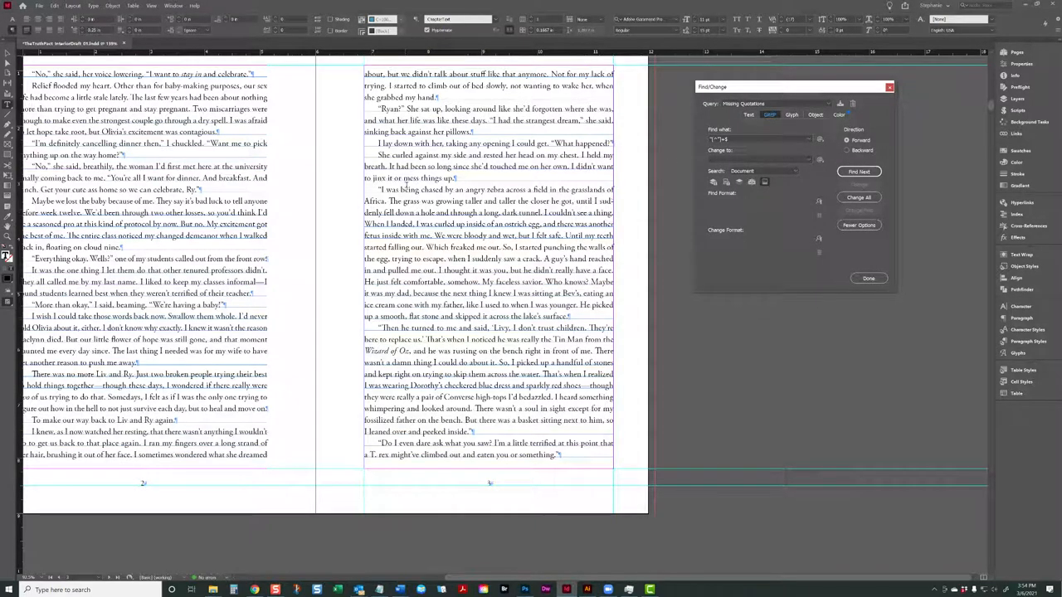
Examine the quotation marks of the angry-zebra dream speech and of the paragraph that follows it
left_click_drag(378, 190, 532, 429)
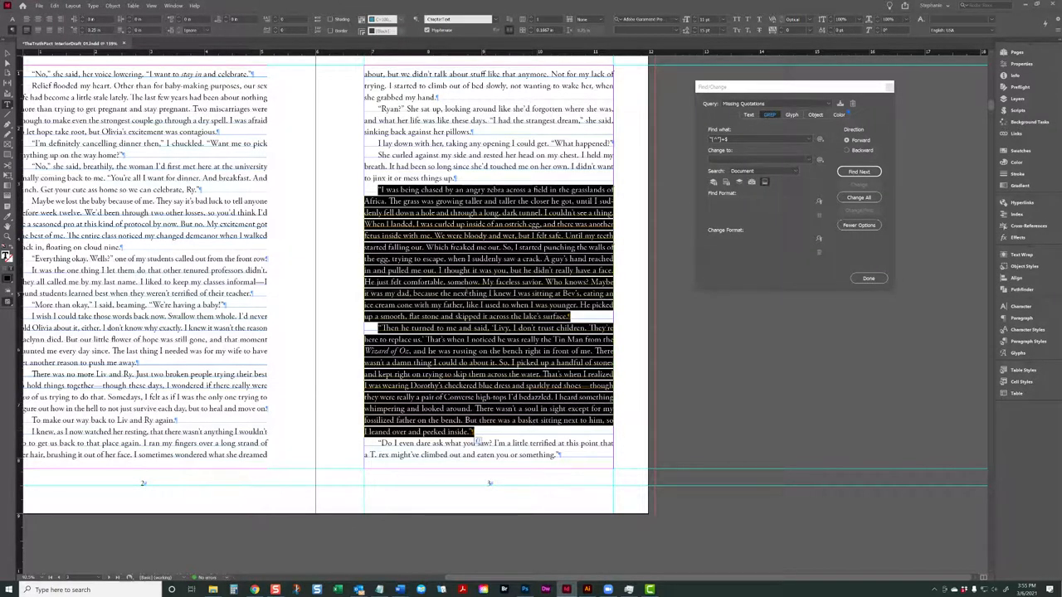
left_click(580, 316)
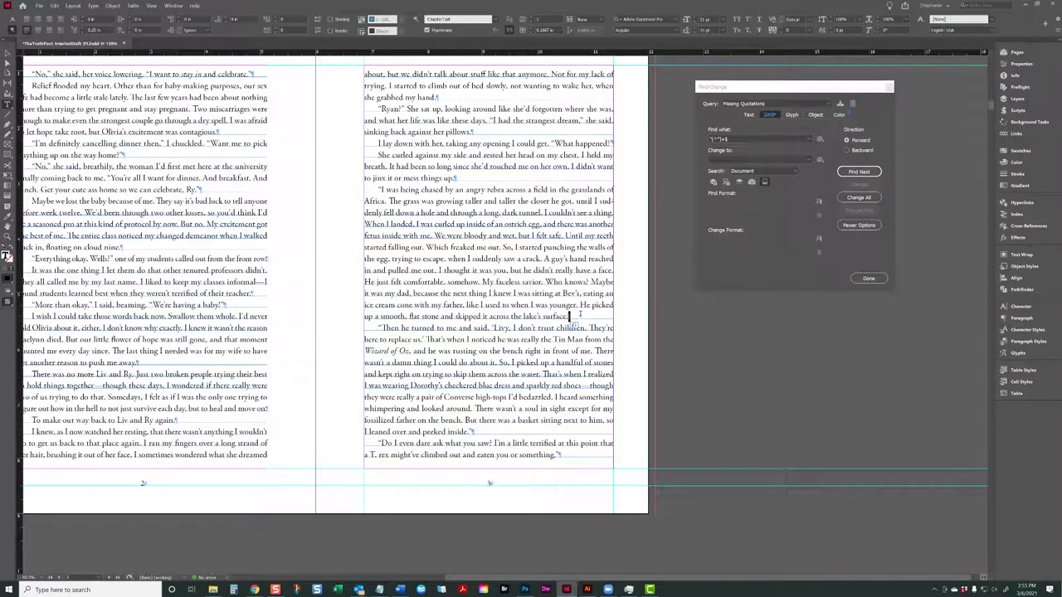
double_click(370, 190)
left_click_drag(378, 190, 480, 375)
left_click_drag(378, 328, 507, 431)
left_click(507, 432)
Find the next missing quotation and compare the "She's intrigued by you" paragraph with the paragraph following it
left_click(859, 172)
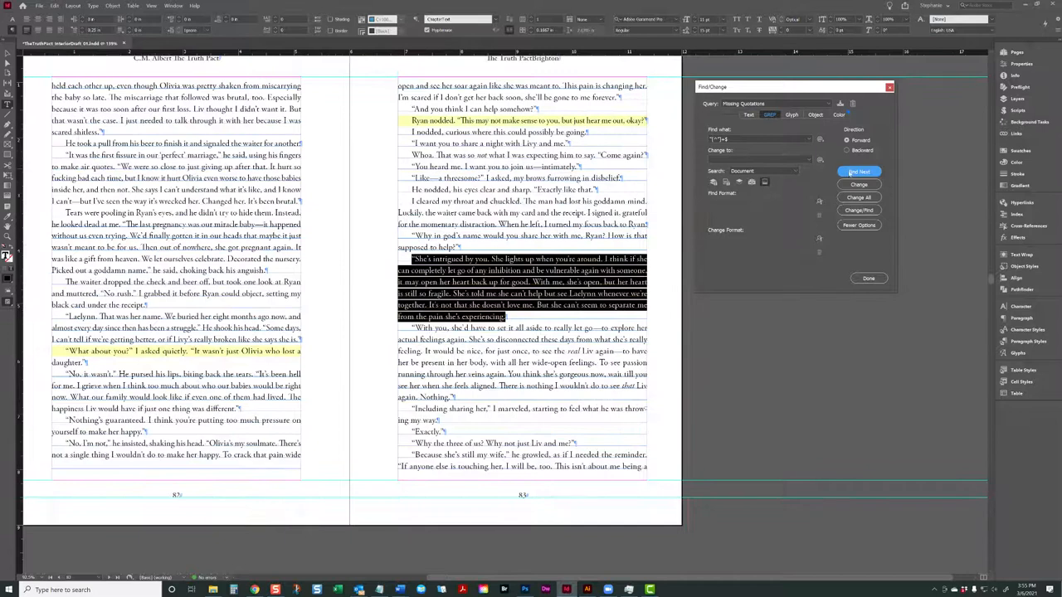
left_click(587, 304)
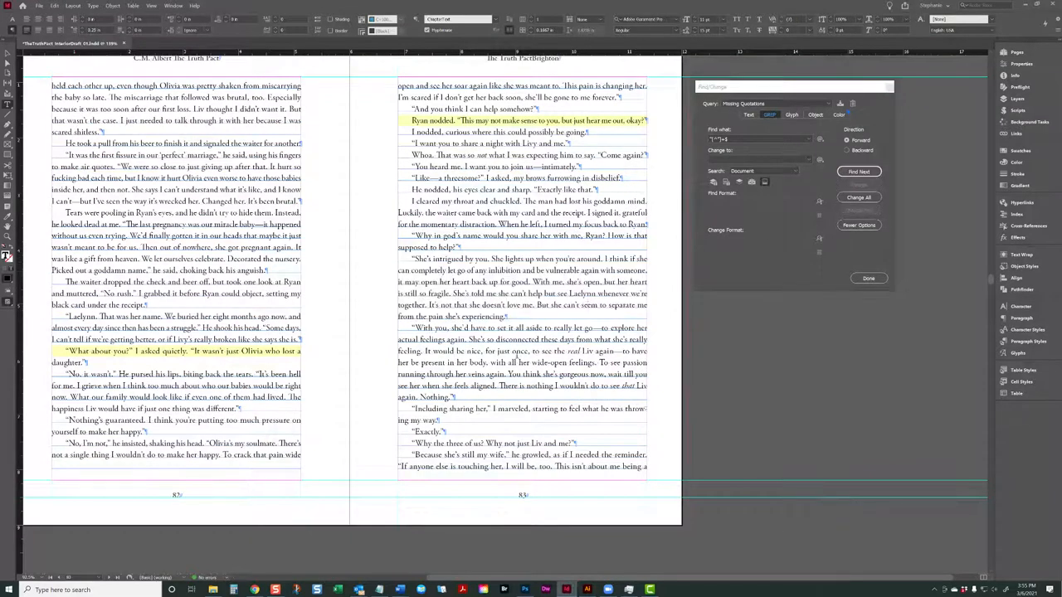
left_click_drag(413, 259, 483, 395)
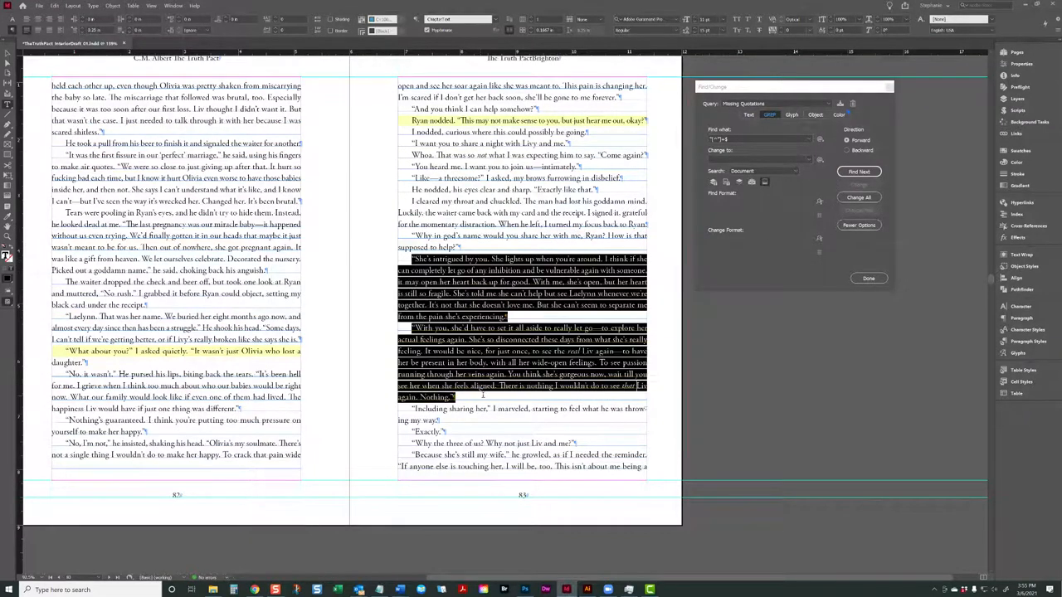
left_click(506, 317)
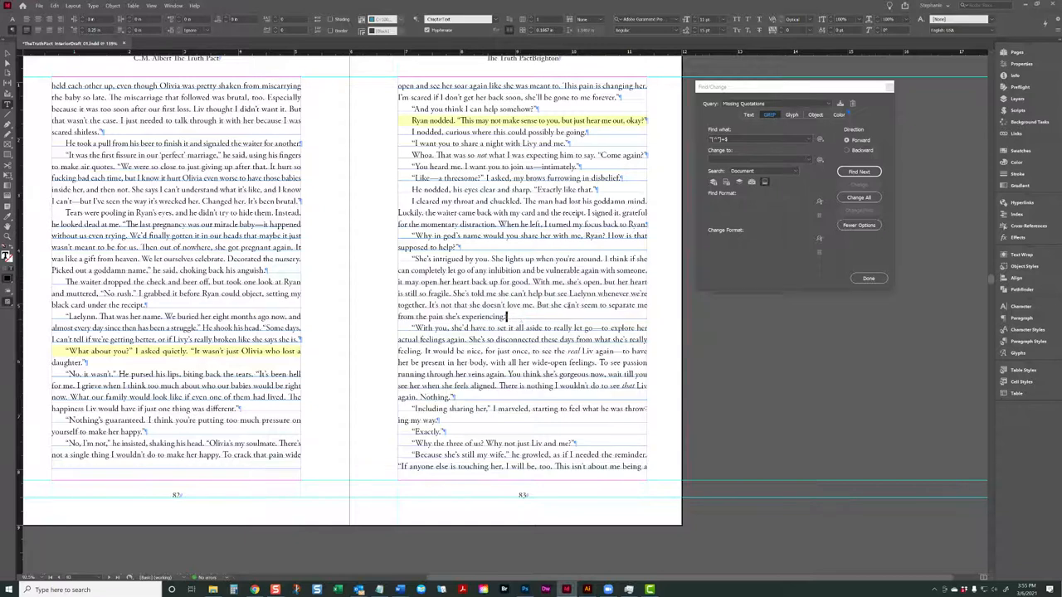
Find the next missing quotation and check whether the "but I can't touch you anymore" speech continues in the following paragraph
left_click(854, 173)
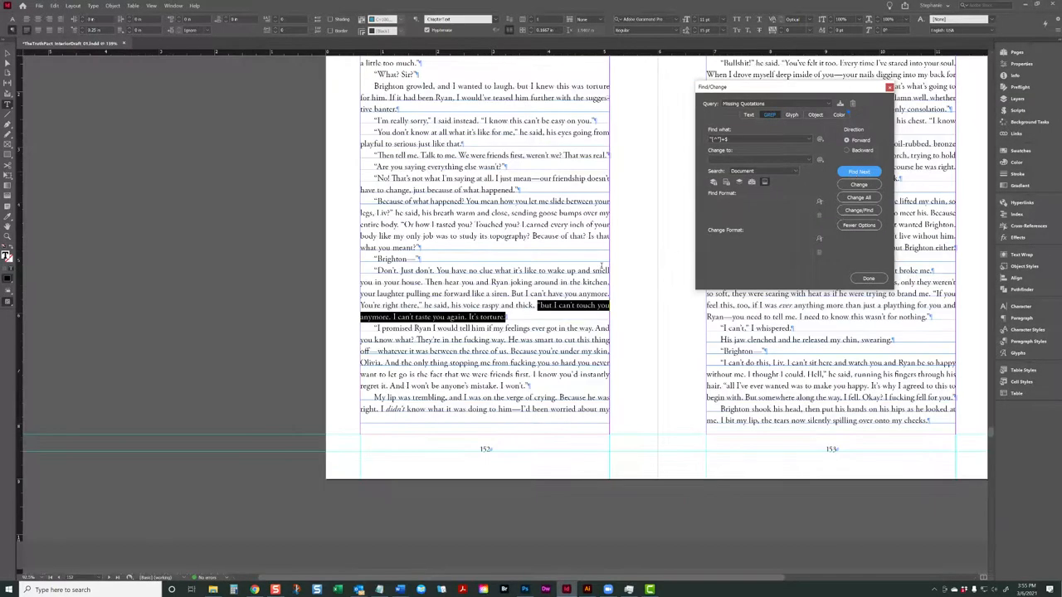
left_click(561, 313)
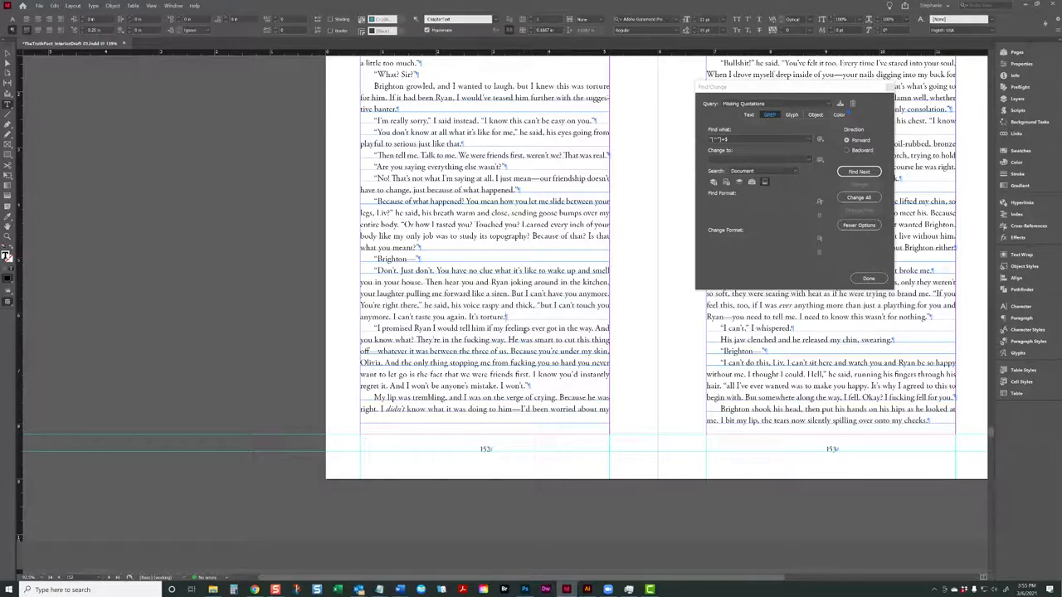
left_click_drag(360, 317, 533, 375)
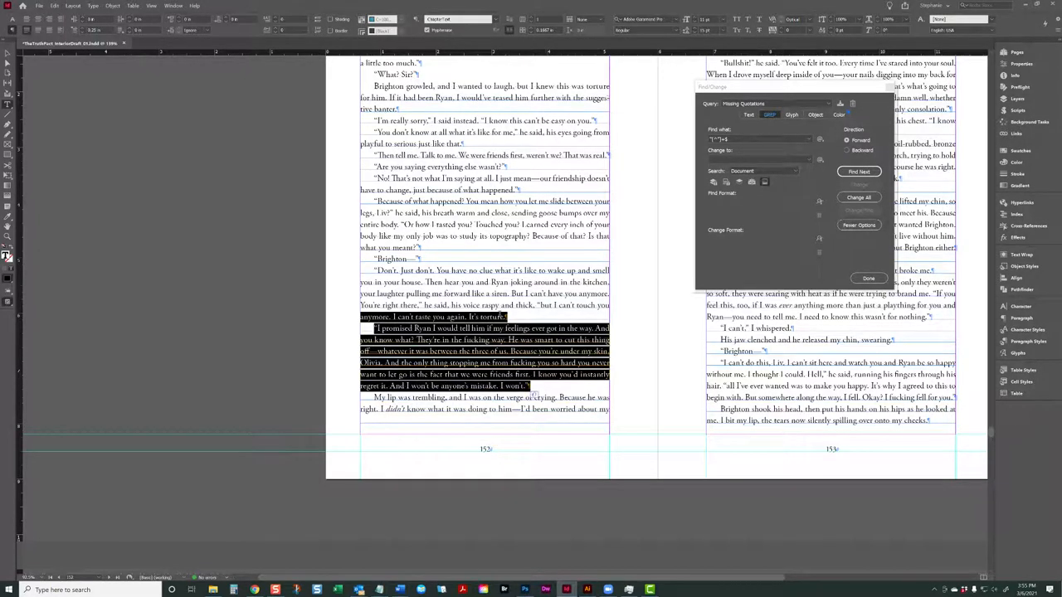
left_click(524, 317)
Step through the remaining missing-quotation matches in the document, checking whether each speech continues in the next paragraph
left_click(857, 172)
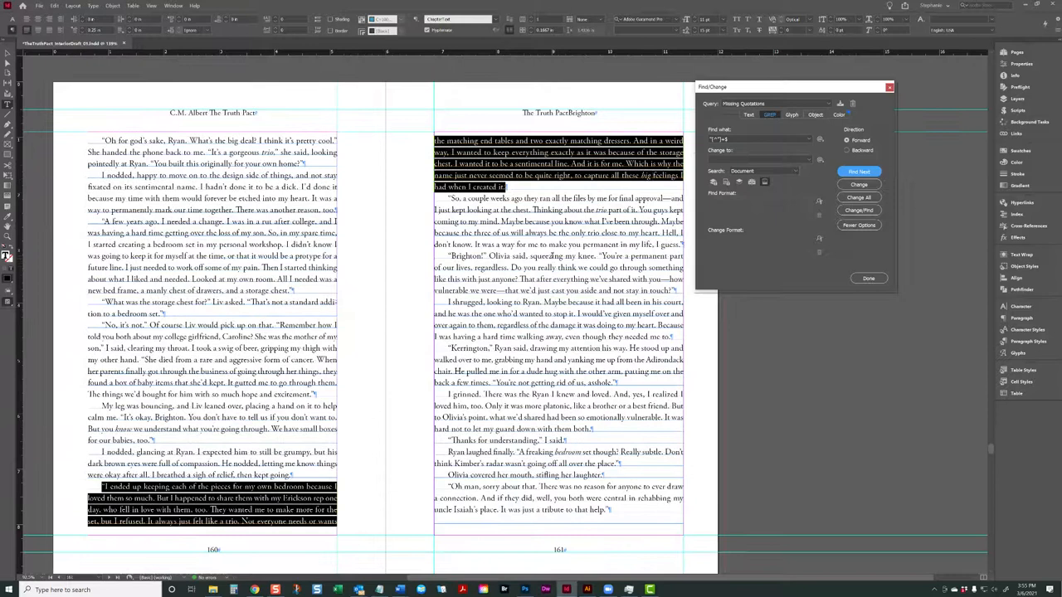
left_click(438, 197)
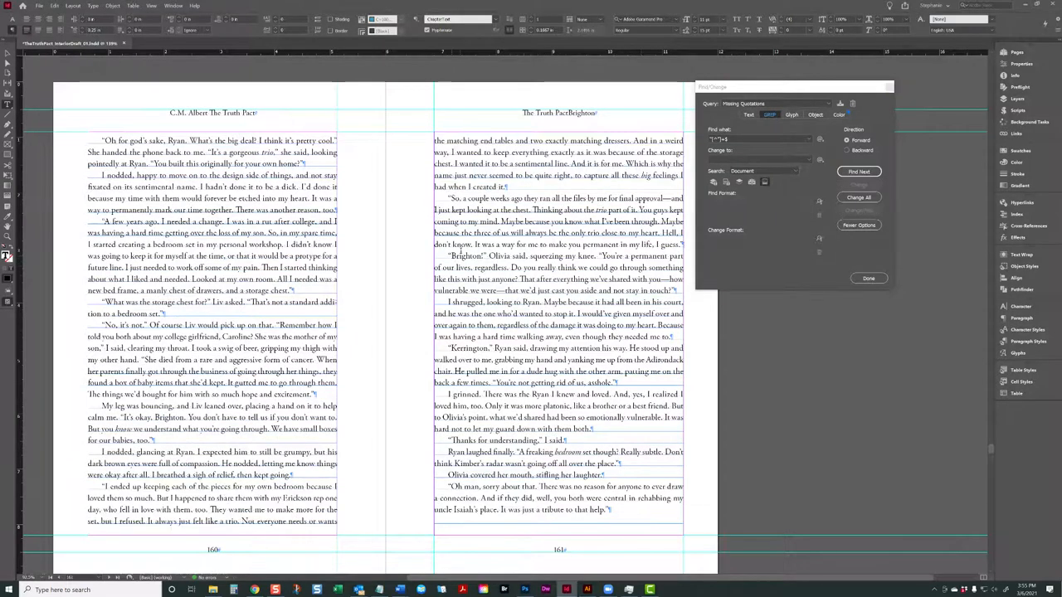
left_click(859, 172)
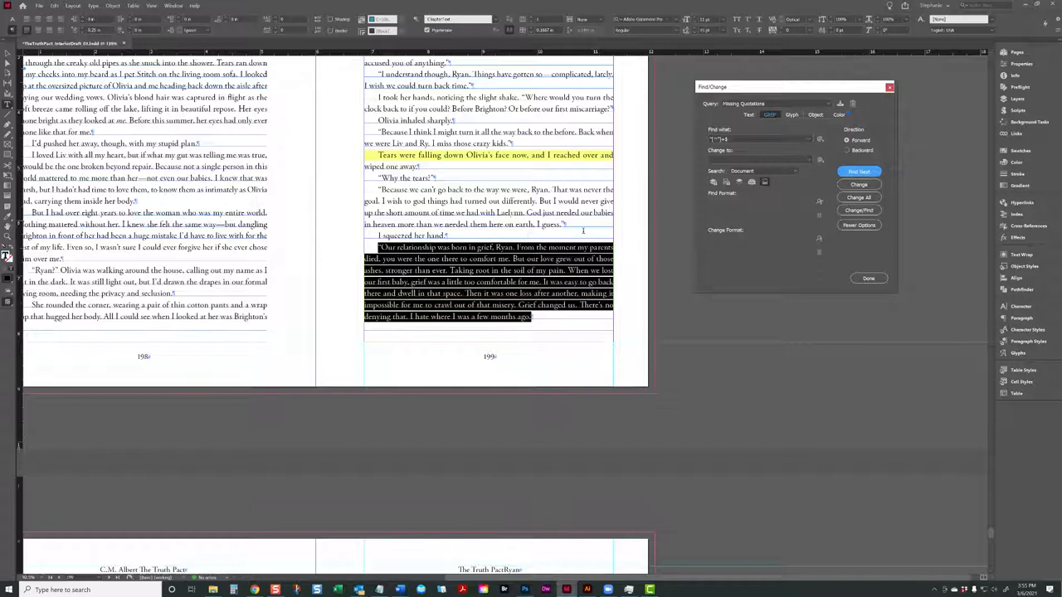
scroll(581, 235, "down", 2)
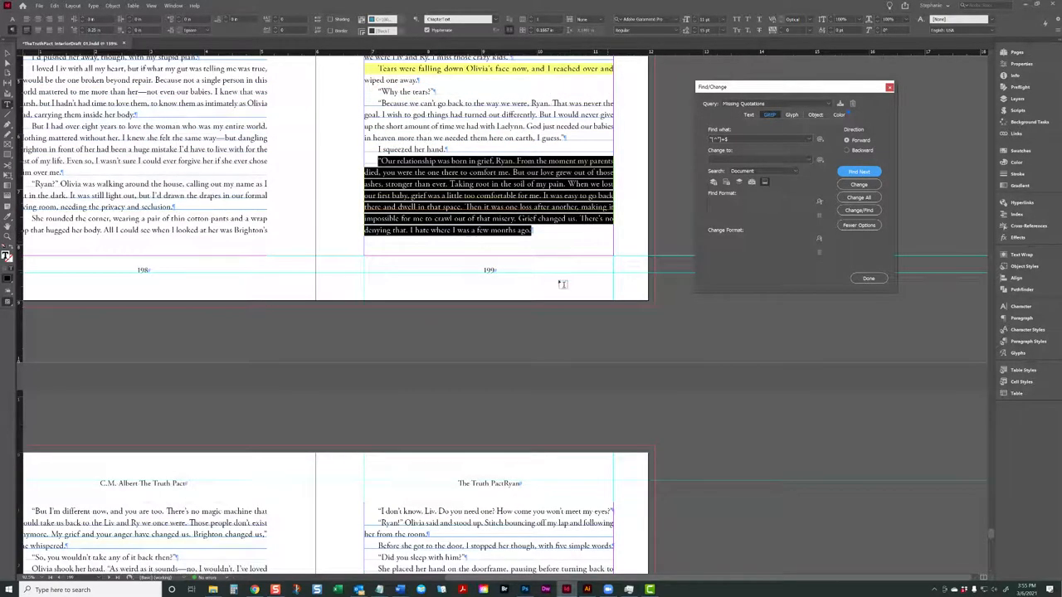
left_click(899, 283)
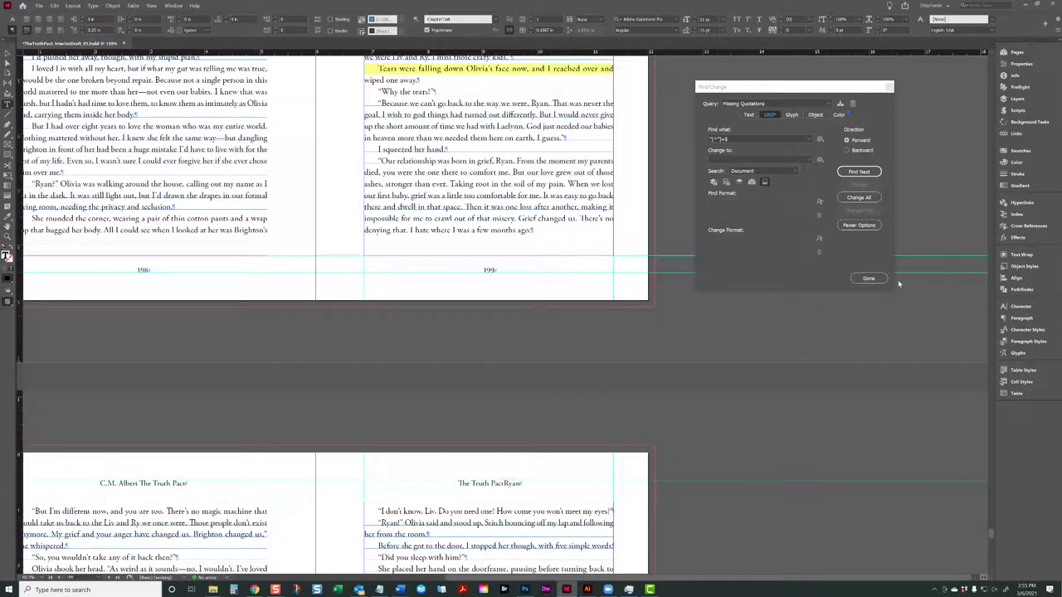
left_click(859, 171)
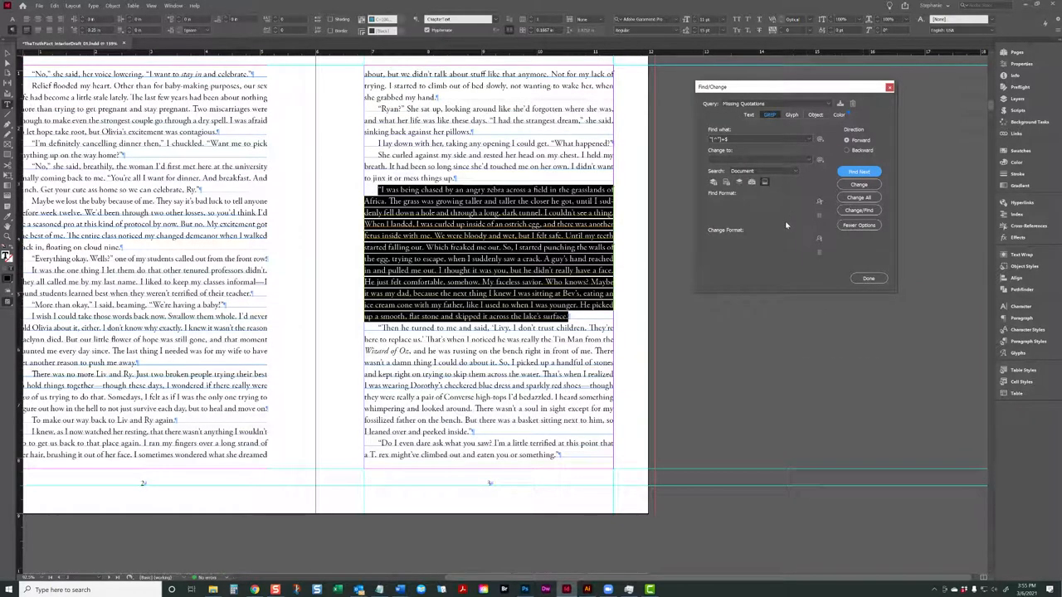
Run the missing-quotations search from the angry-zebra speech through its following matches and finish the search
left_click(579, 361)
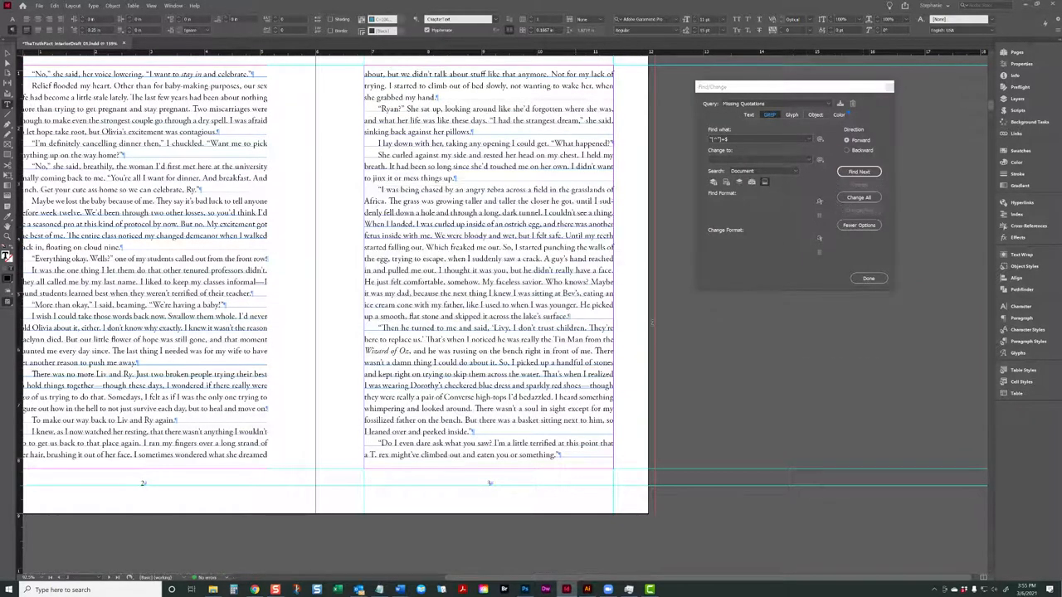
left_click(858, 171)
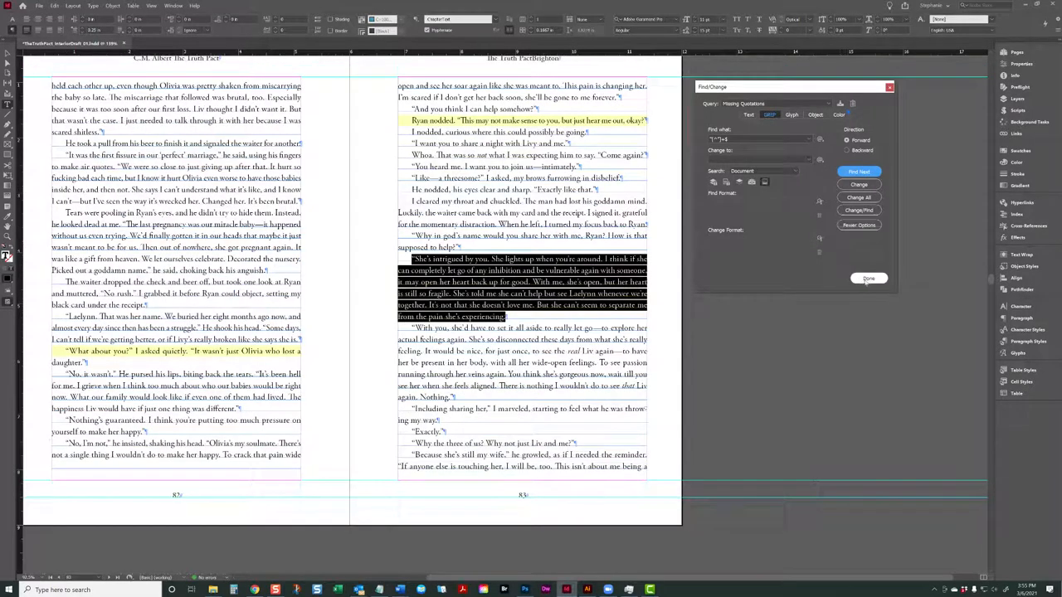
left_click(868, 172)
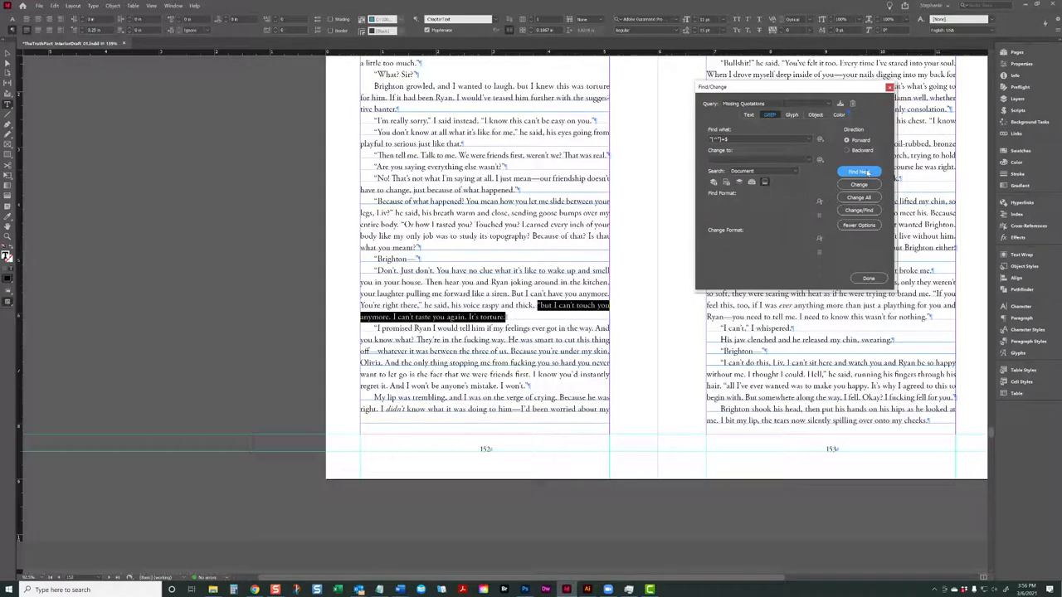
left_click(868, 172)
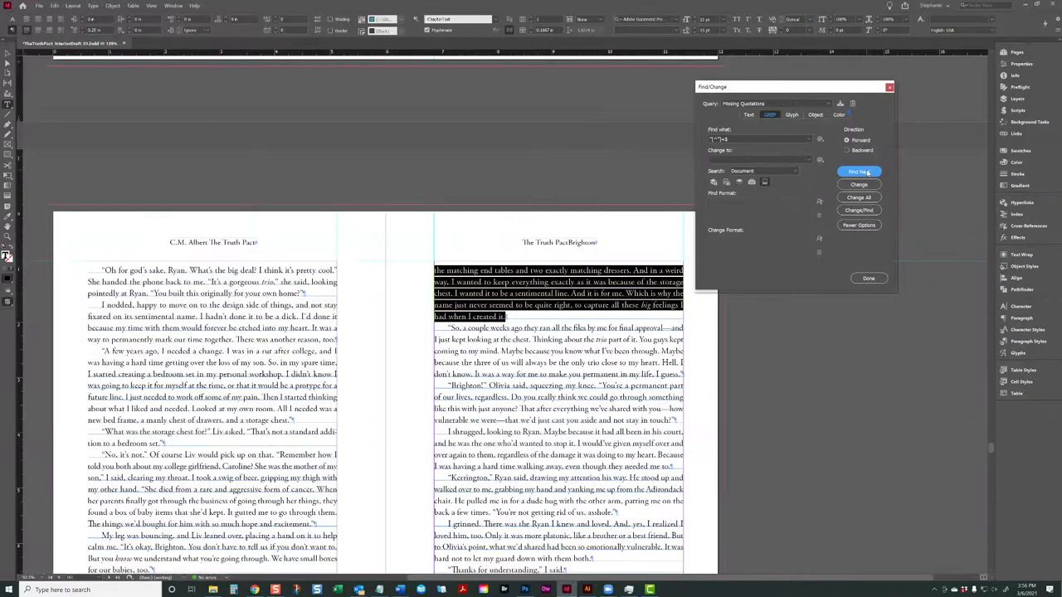
left_click(859, 172)
left_click(869, 279)
Examine the em dashes in the Chapter Forty-Four text, after "more than her" and after "felt the same way"
left_click(438, 121)
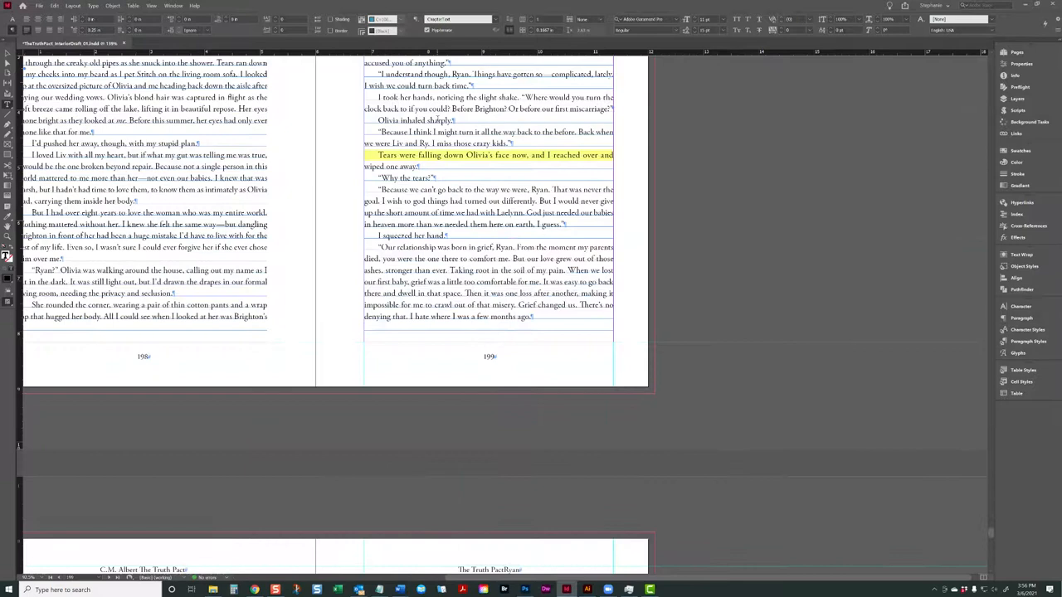
left_click(8, 53)
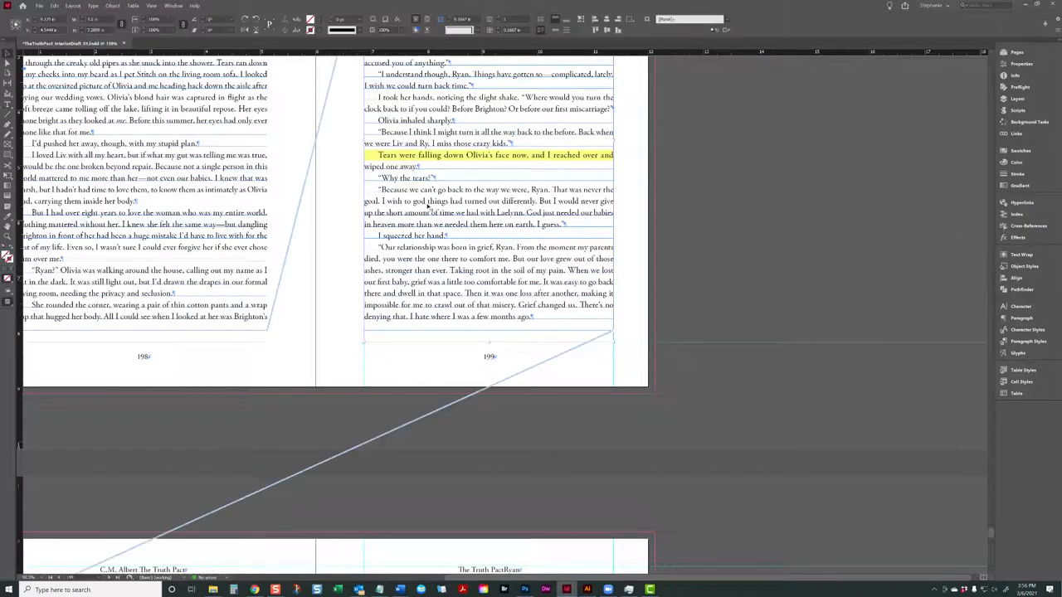
double_click(431, 207)
left_click_drag(142, 178, 150, 177)
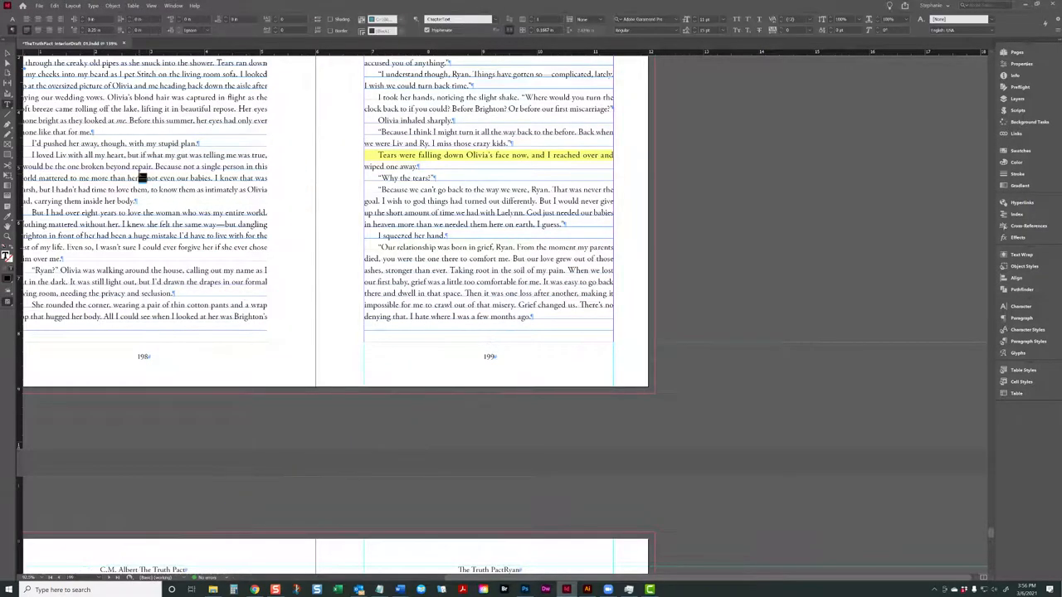
scroll(150, 177, "up", 3)
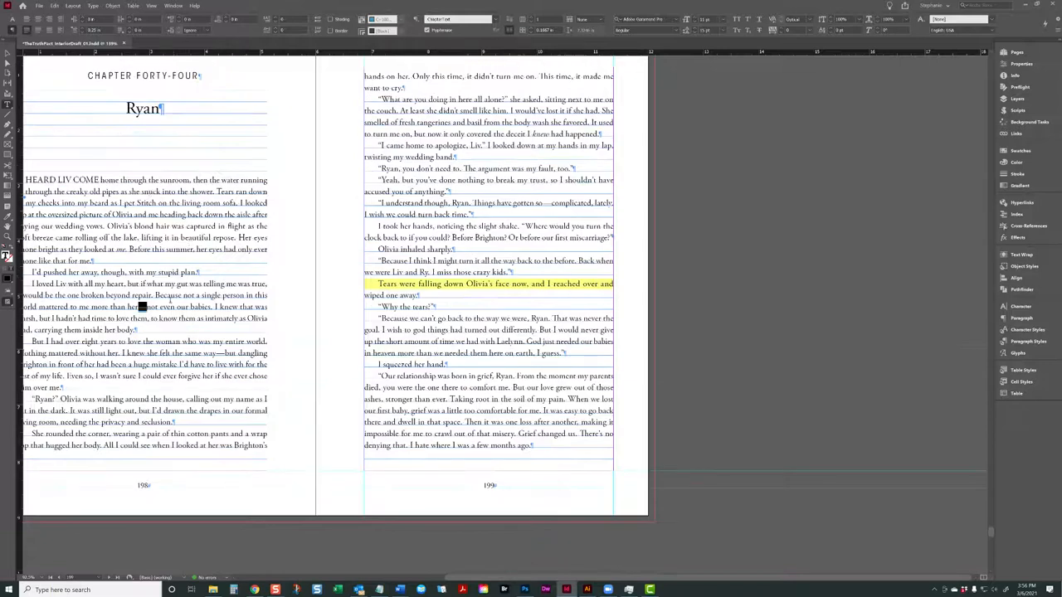
left_click_drag(217, 353, 224, 352)
Locate the spaced ellipsis in "Well, here I was . . . ready to march right in" in Chapter Forty-Five and select it
scroll(429, 229, "down", 10)
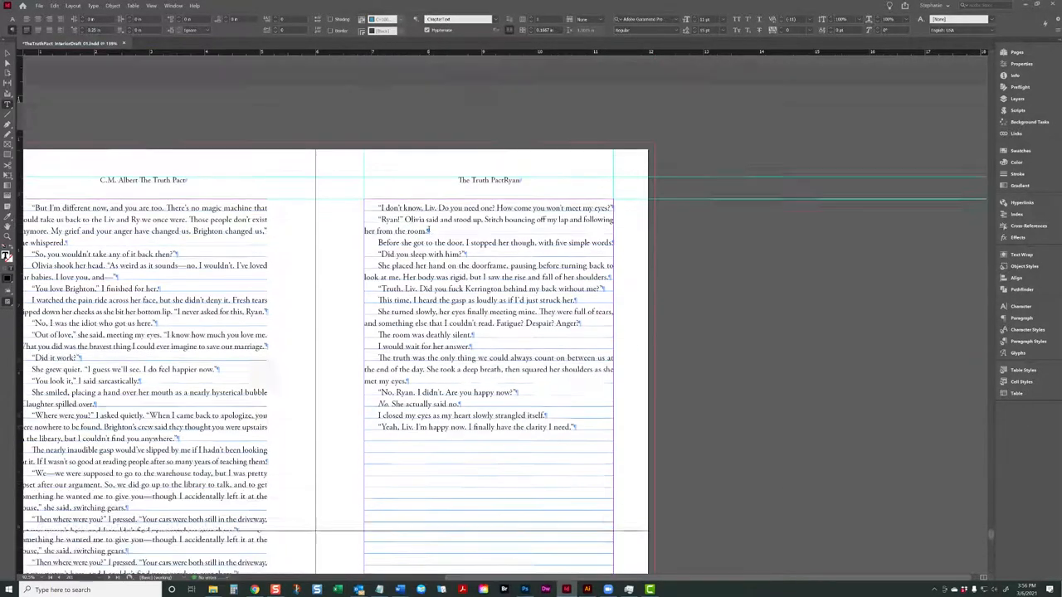
scroll(429, 229, "down", 3)
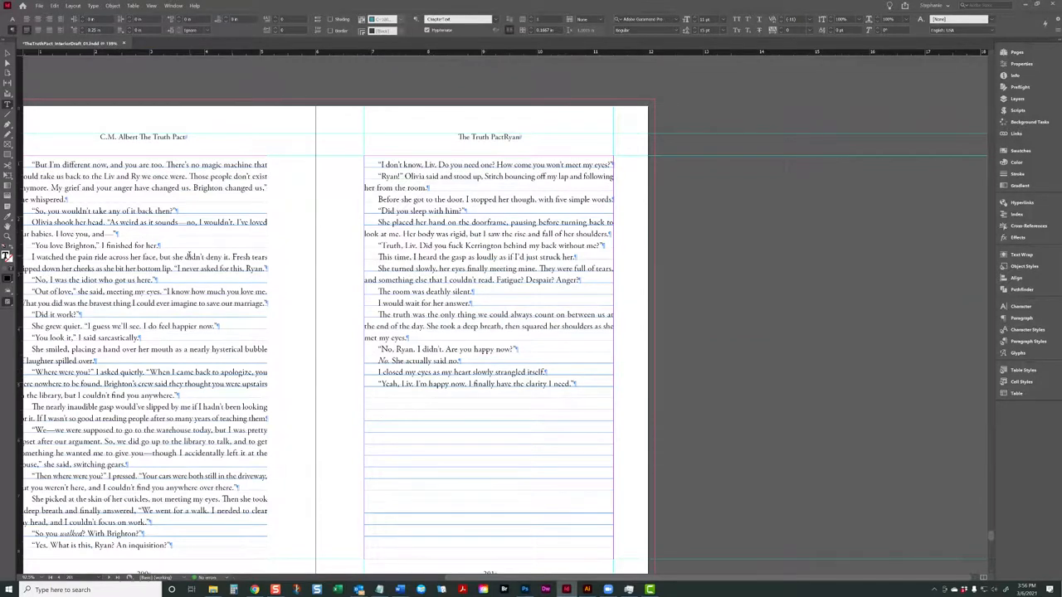
scroll(191, 255, "down", 20)
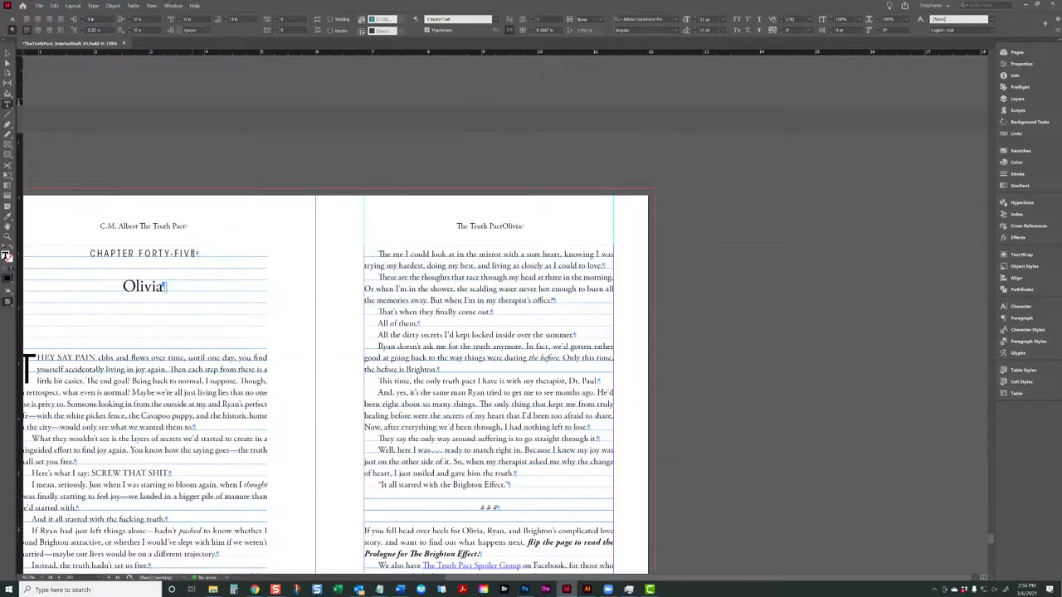
left_click_drag(445, 363, 427, 363)
left_click(435, 364)
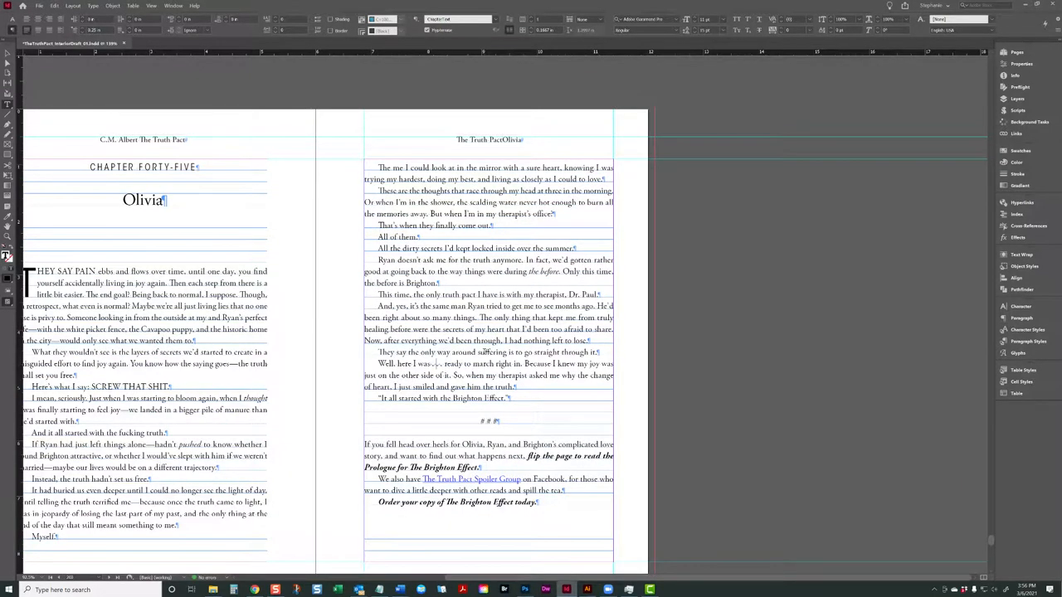
key("ctrl+=")
key("ctrl+=")
key("ctrl+=")
key("ctrl+=")
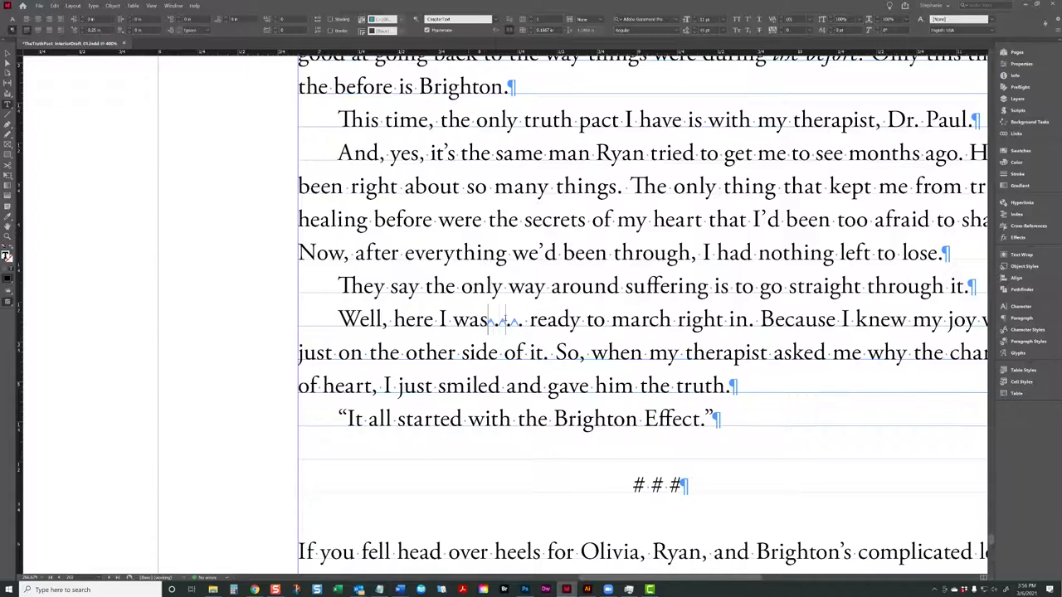
left_click_drag(518, 321, 488, 321)
left_click(525, 321)
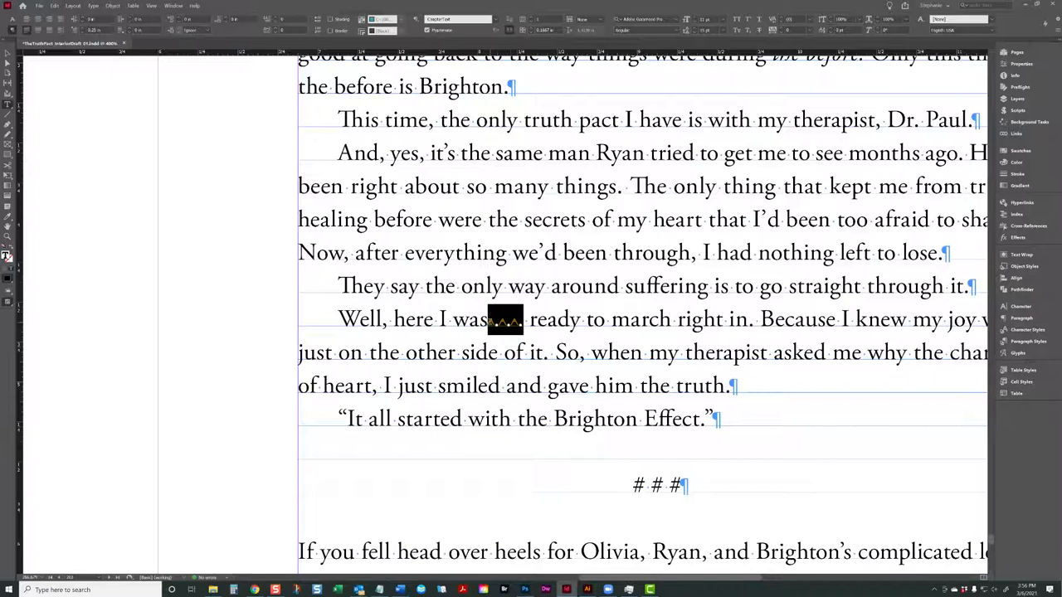
Step through the ellipsis after "here I was" character by character to examine its dots and the spaces between them
left_click(491, 321)
key("Right")
key("Right")
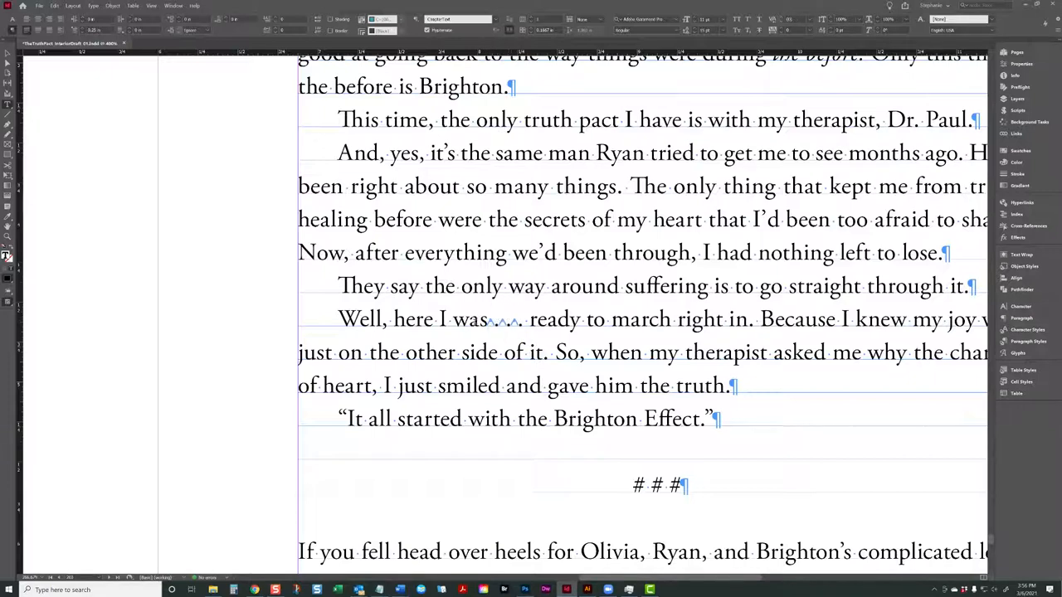
key("shift+Left")
key("shift+Left")
key("shift+Left")
key("shift+Left")
key("shift+Left")
key("shift+Left")
Preview the ellipsis line without hidden characters and guides, and return to the normal view
key("Escape")
key("w")
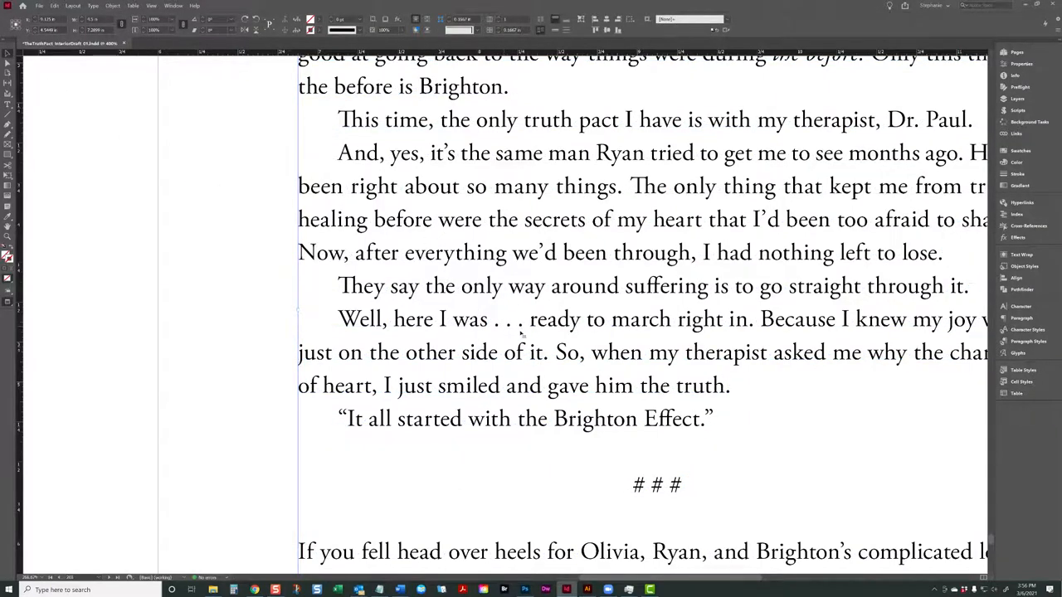
left_click_drag(526, 321, 520, 321)
key("ctrl+z")
left_click(166, 160)
key("w")
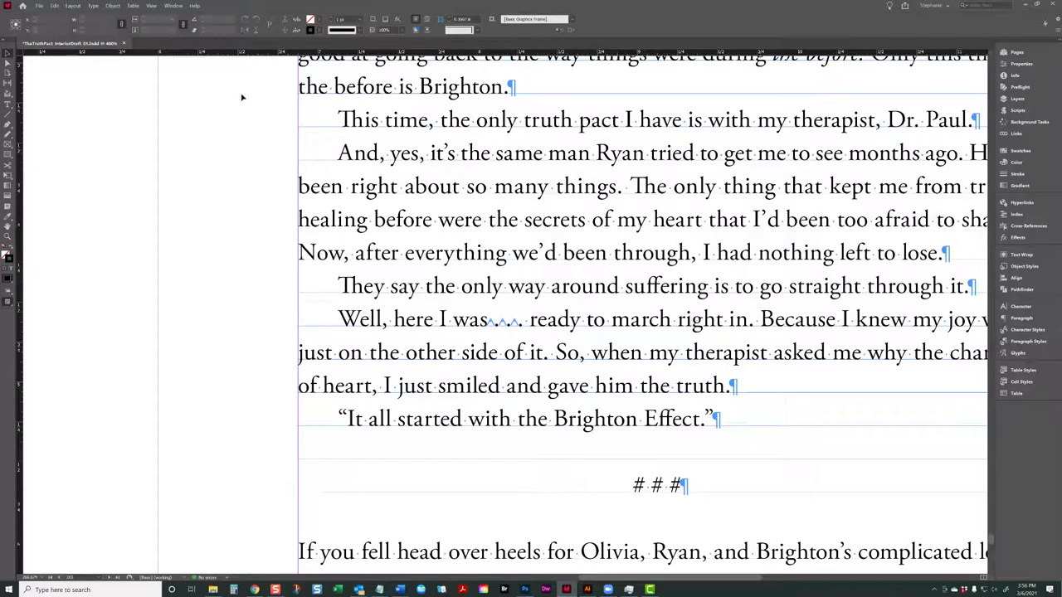
Start a new GREP search in the document with the any-digit wildcard as the search expression
double_click(380, 207)
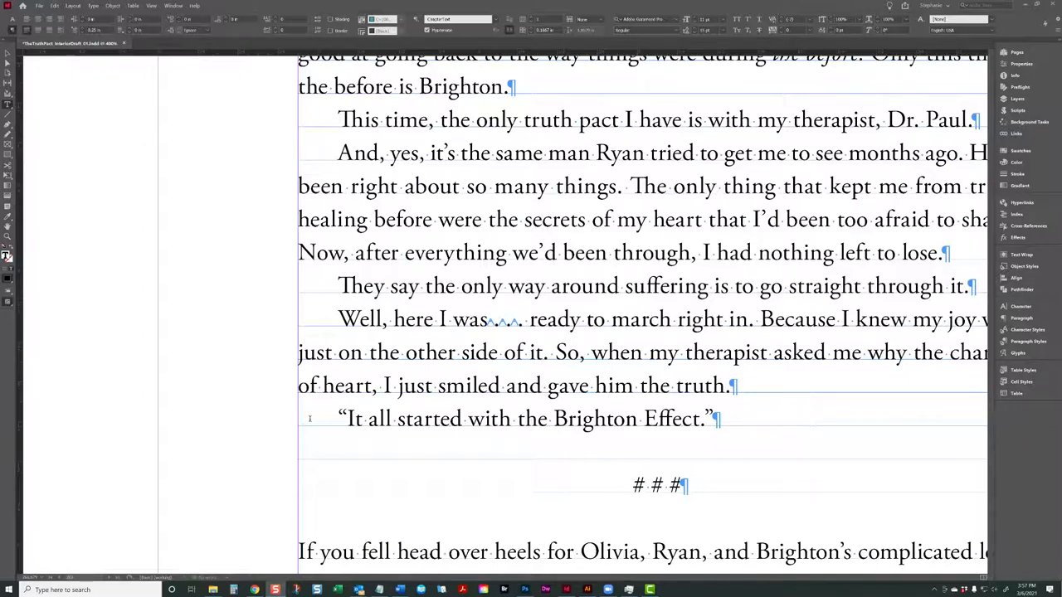
left_click(352, 415)
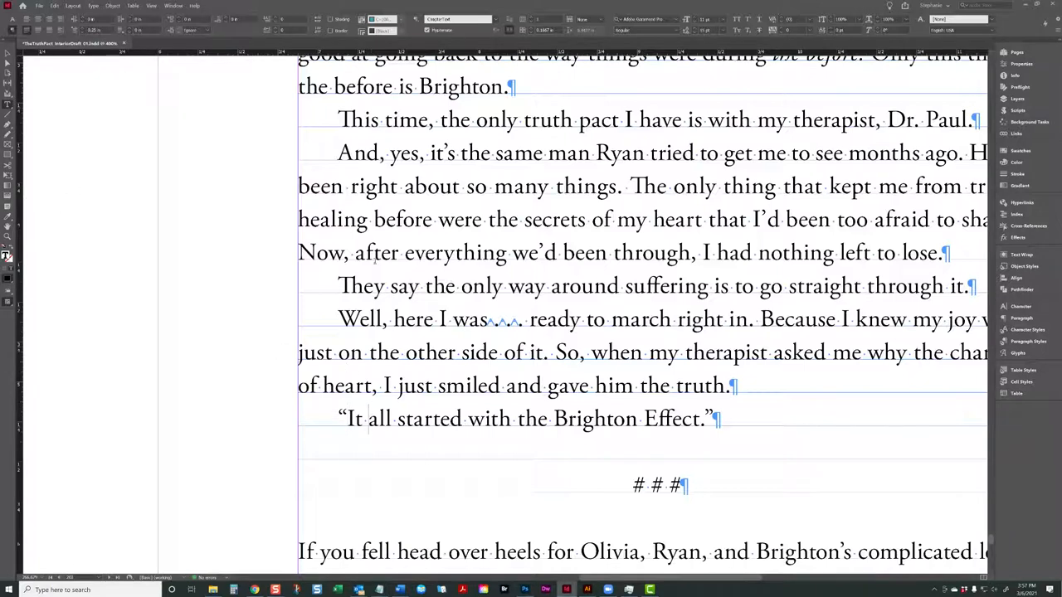
left_click(532, 247)
key("ctrl+f")
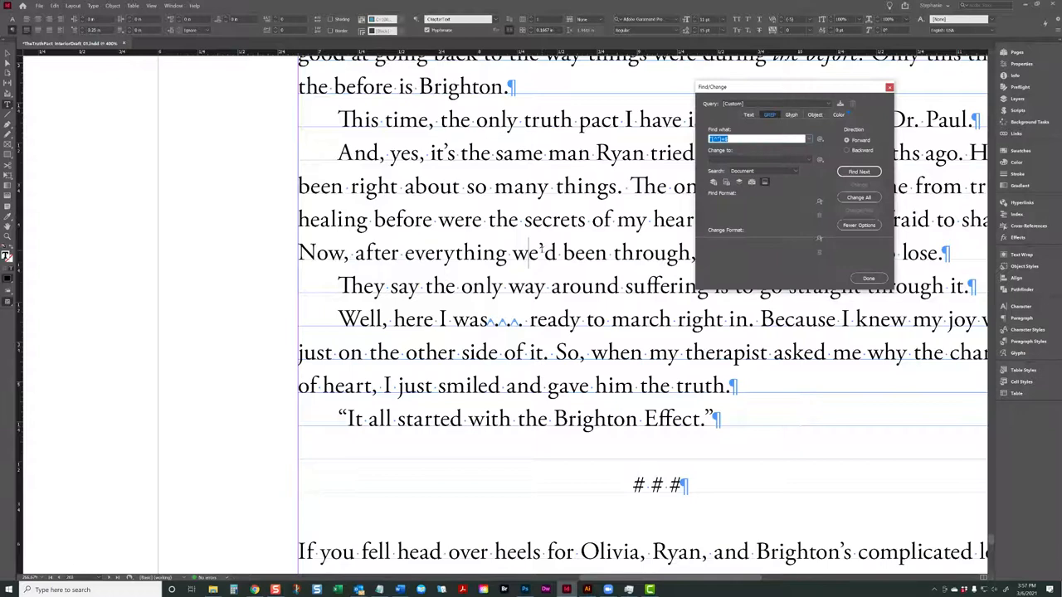
key("BackSpace")
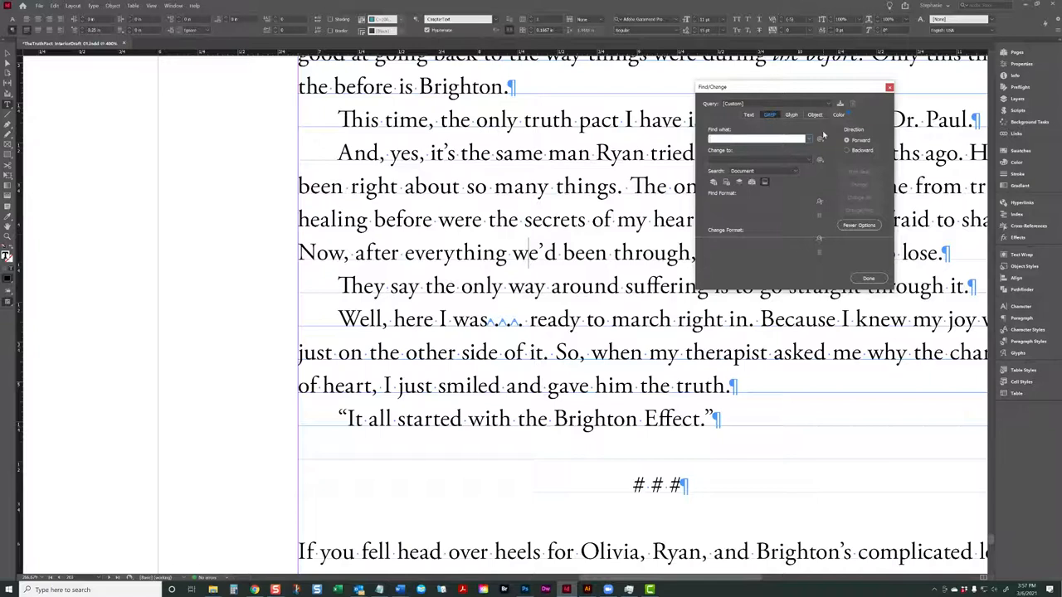
left_click_drag(793, 89, 473, 149)
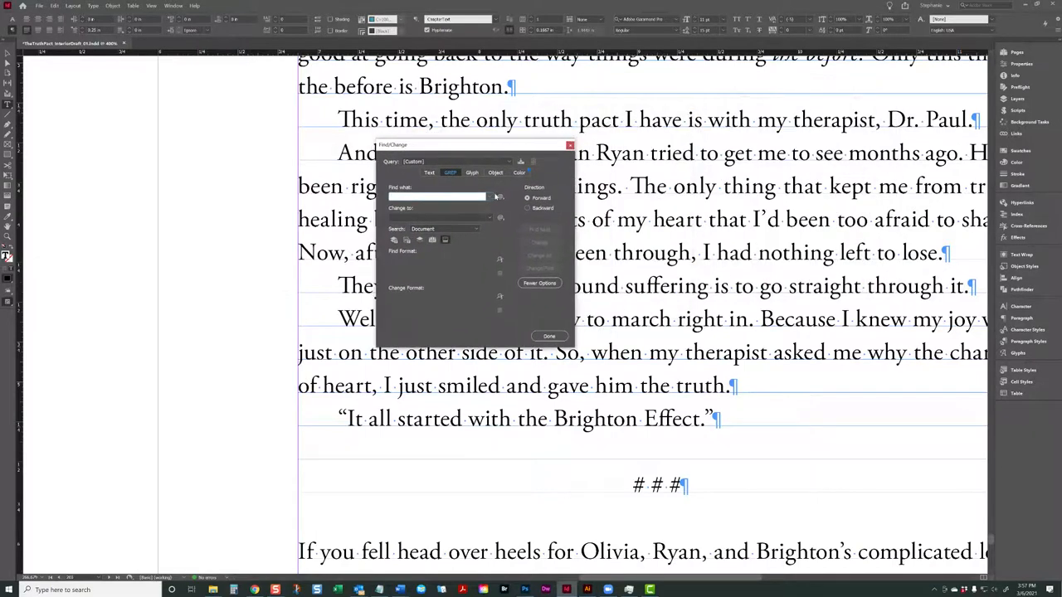
left_click(500, 198)
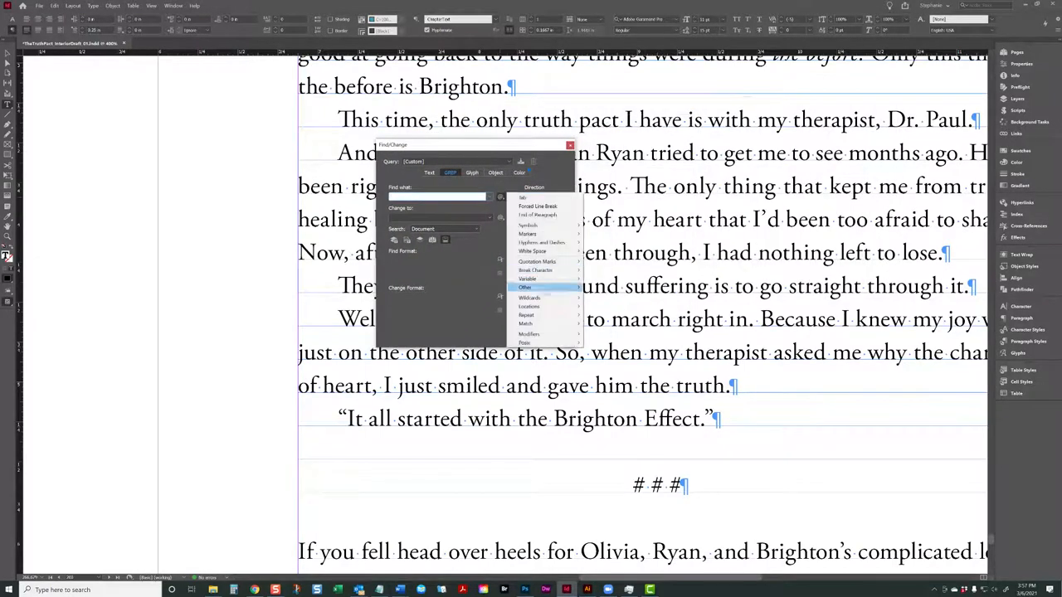
mouse_move(531, 297)
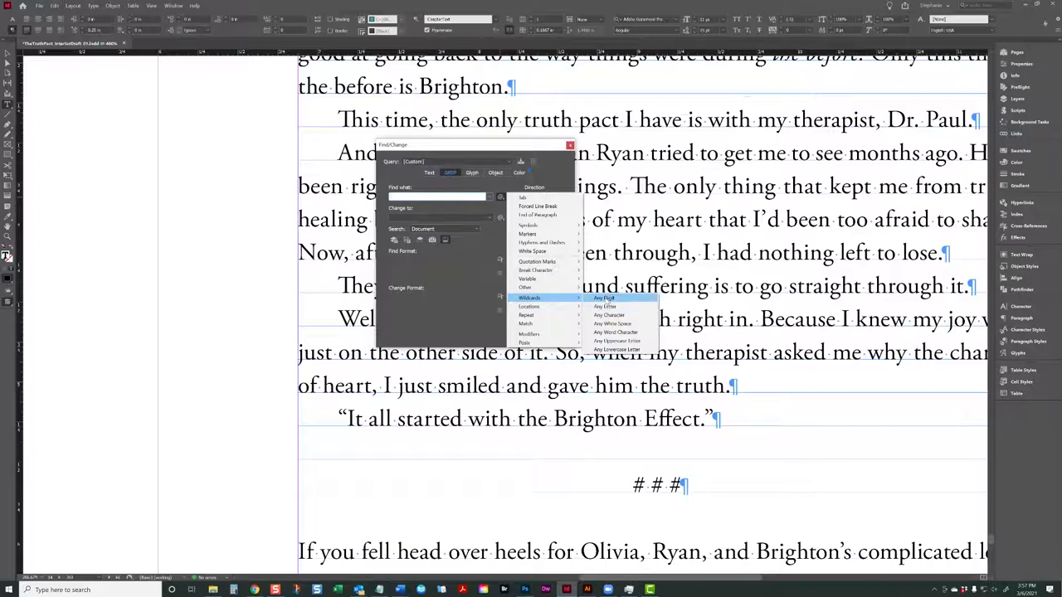
left_click(606, 298)
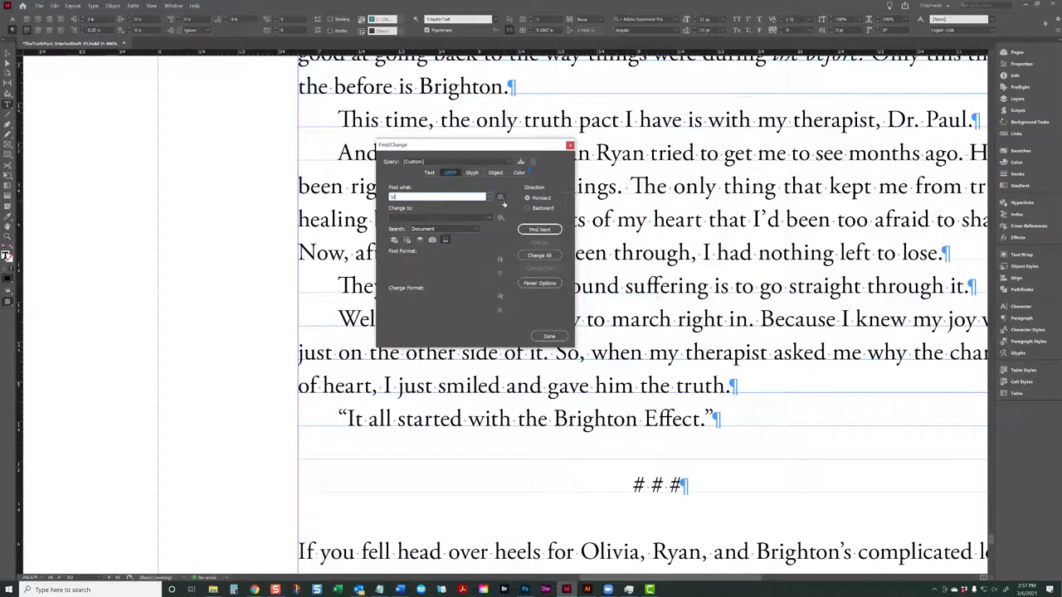
Add any double quotation marks after the digit wildcard and search the document for that pattern
left_click(501, 198)
mouse_move(556, 263)
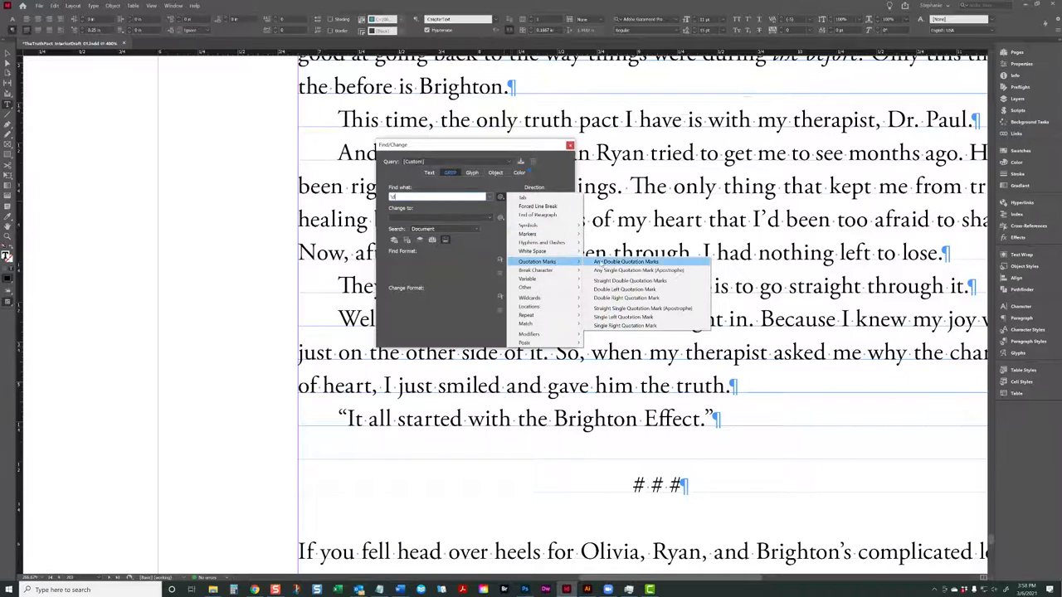
left_click(600, 263)
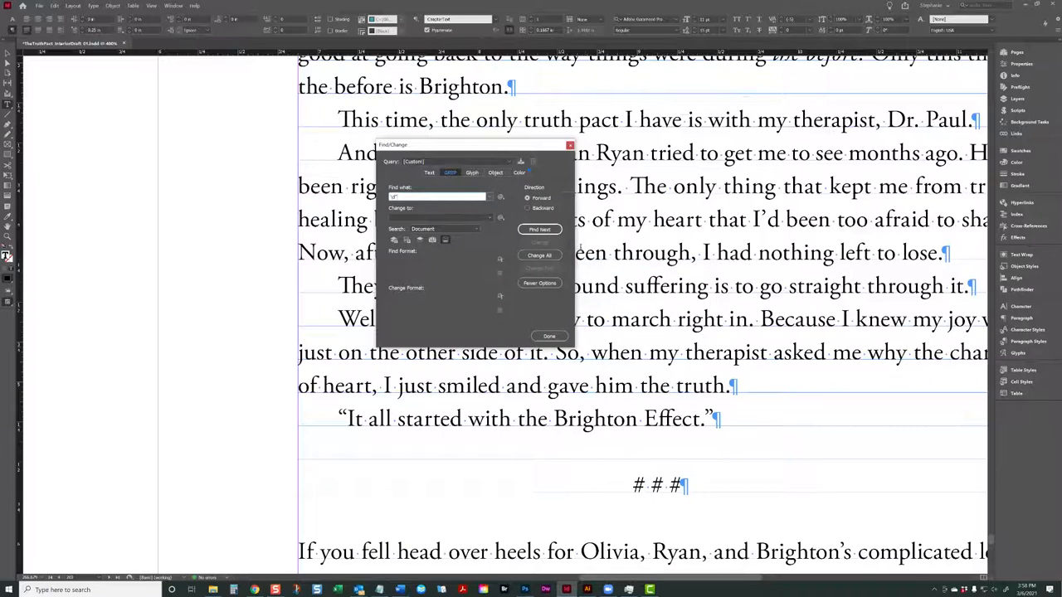
left_click(551, 233)
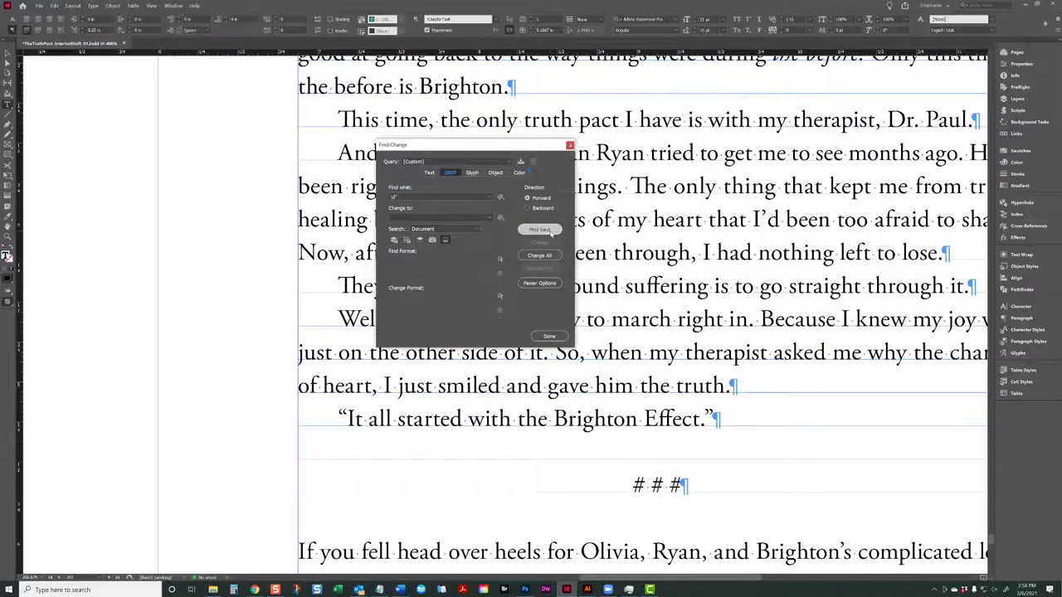
left_click(547, 305)
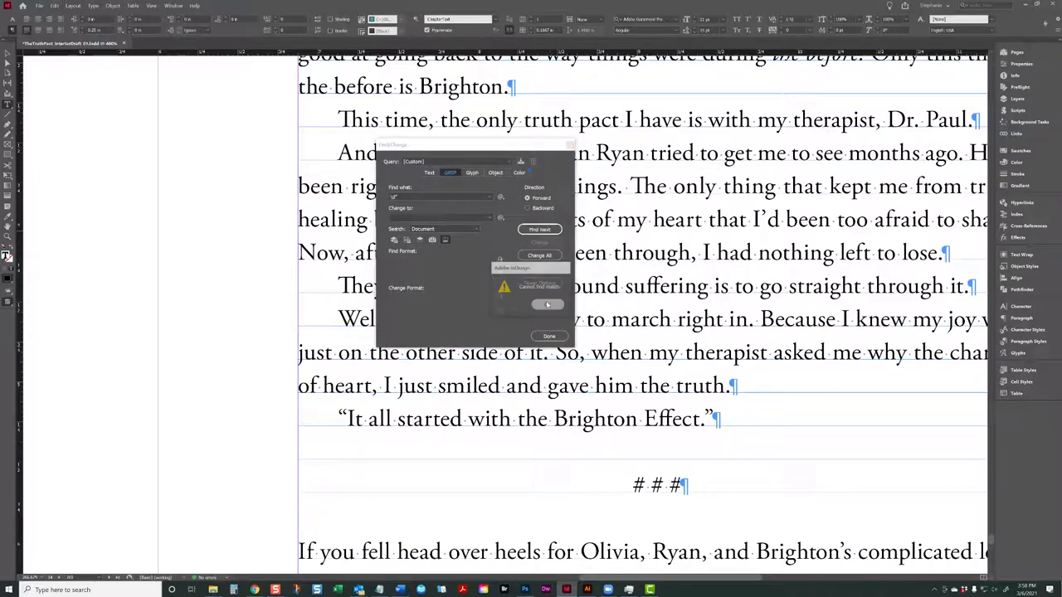
Replace the double quotation mark in the GREP expression with any single quotation mark, search the document and end the search
left_click(423, 196)
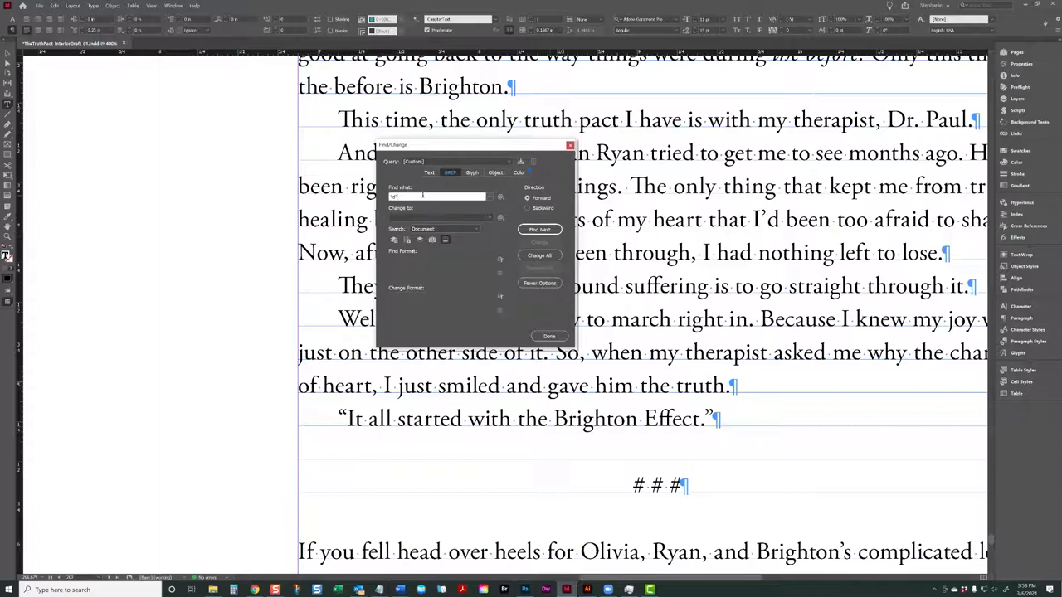
left_click(501, 196)
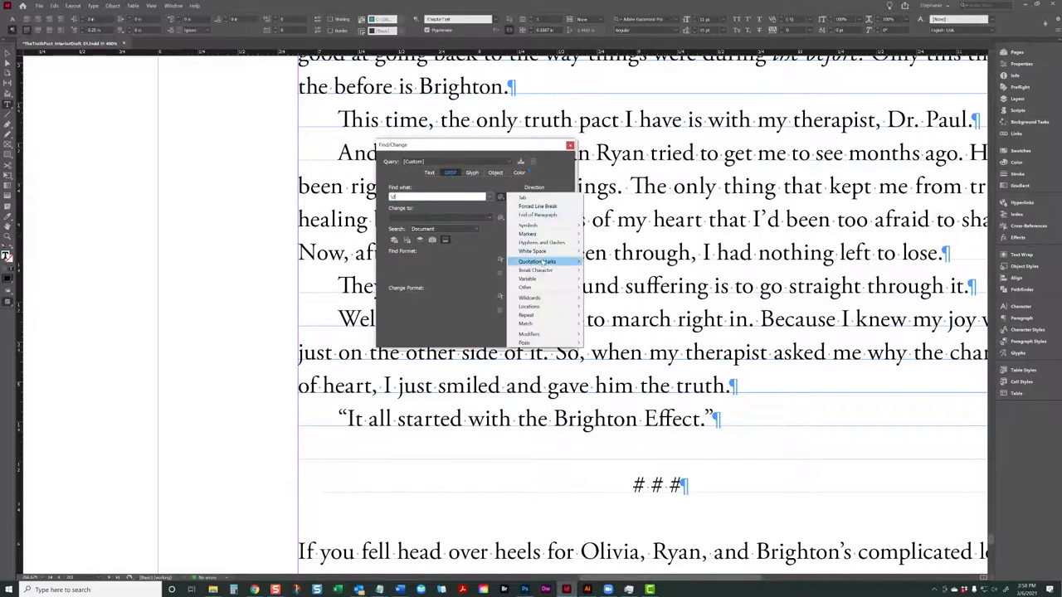
mouse_move(542, 257)
left_click(631, 267)
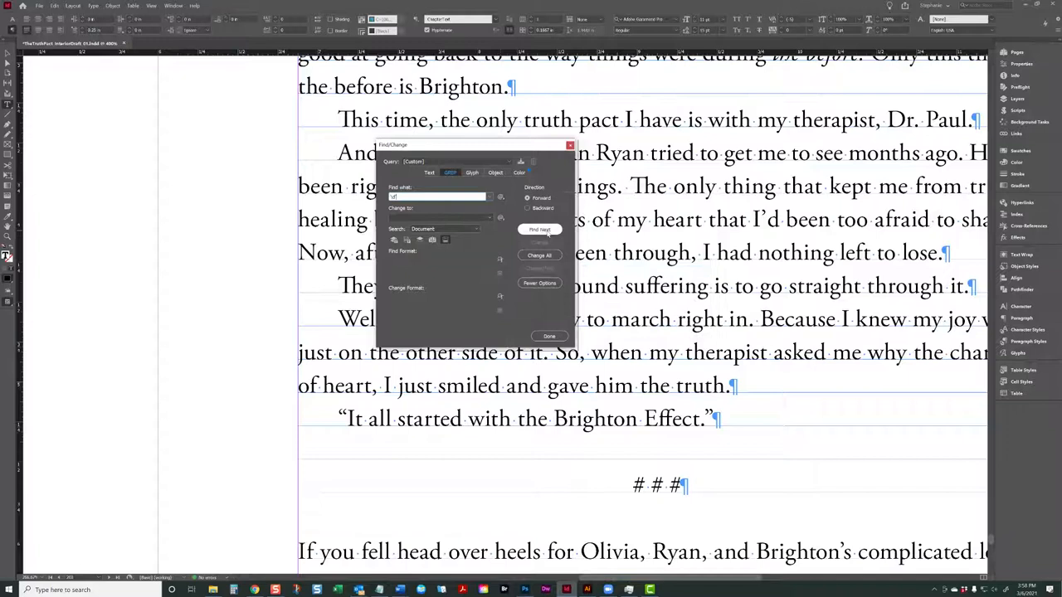
left_click(554, 233)
left_click(548, 304)
left_click(550, 336)
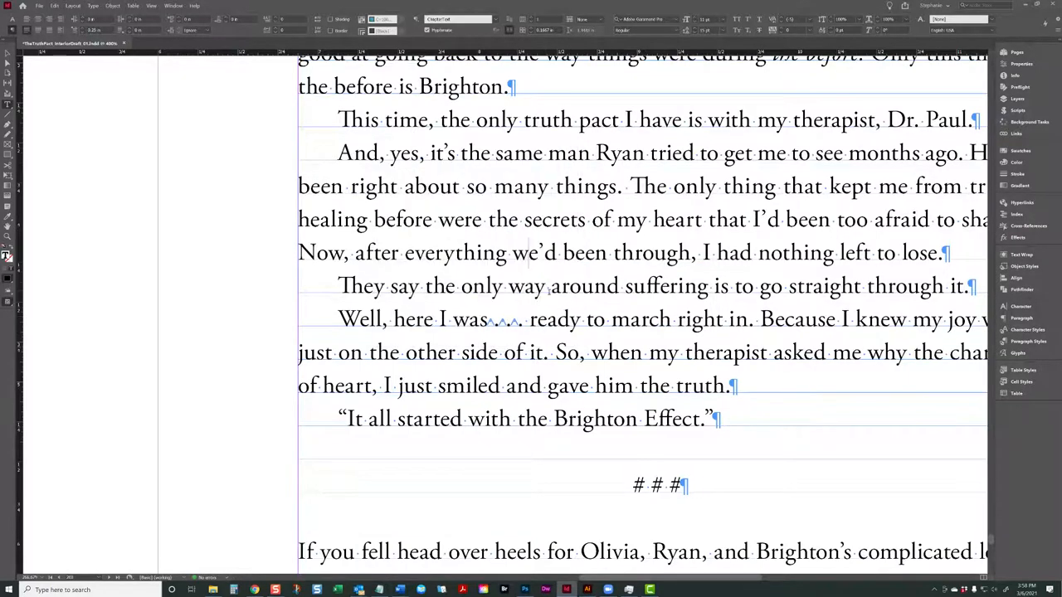
Add the sample measurement 6'9" after "It all started with the Brighton Effect." and select its foot mark
left_click(719, 419)
type("6")
type("'")
type("p")
key("BackSpace")
type("9")
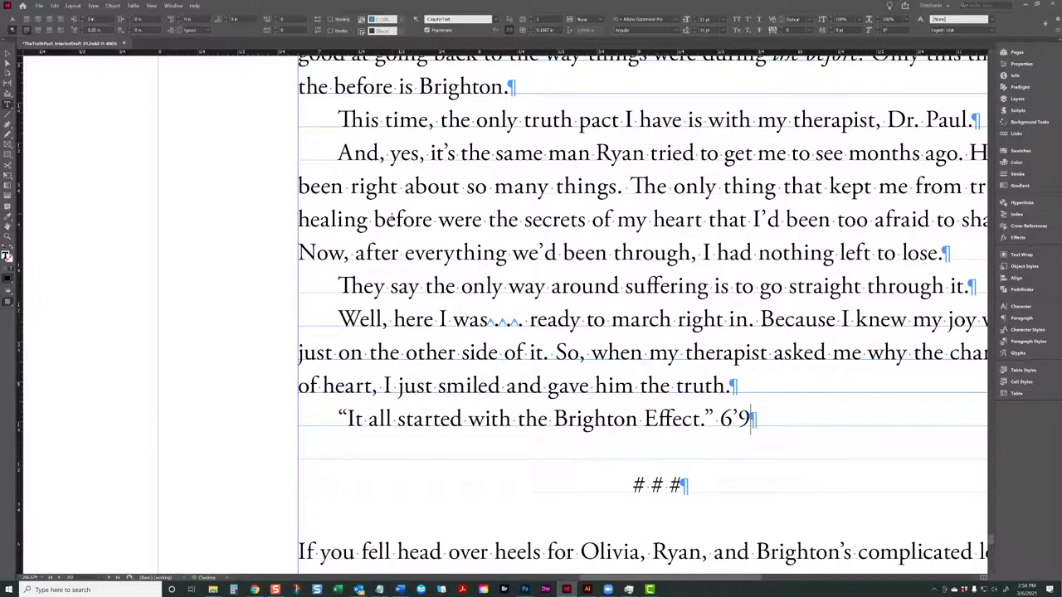
type("\"")
left_click_drag(730, 419, 737, 419)
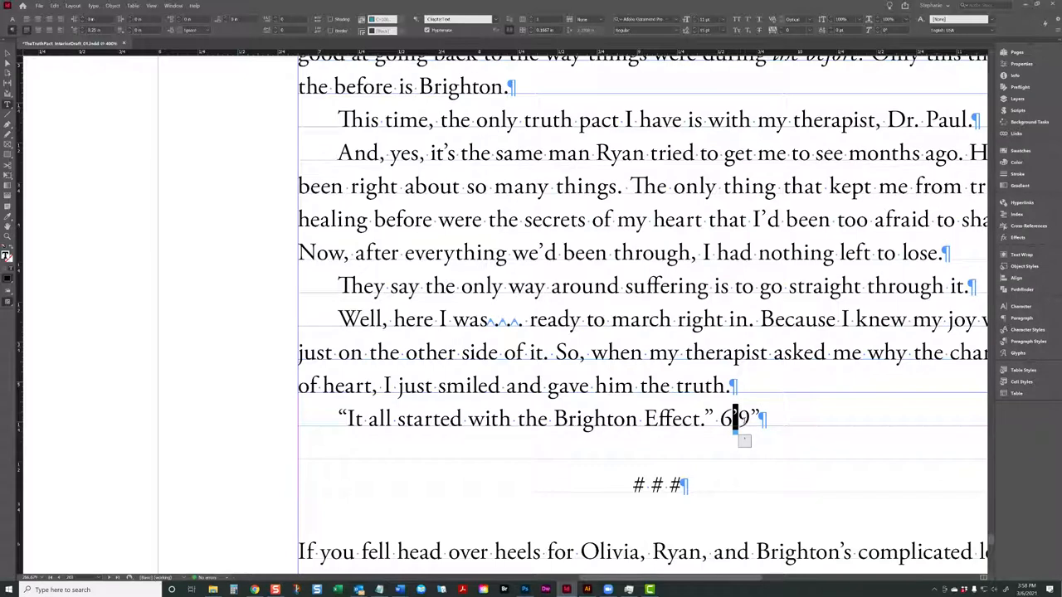
Replace the curly foot and inch marks in the sample measurement with straight single and double quotation glyphs from the Punctuation set
left_click(1018, 354)
left_click(929, 349)
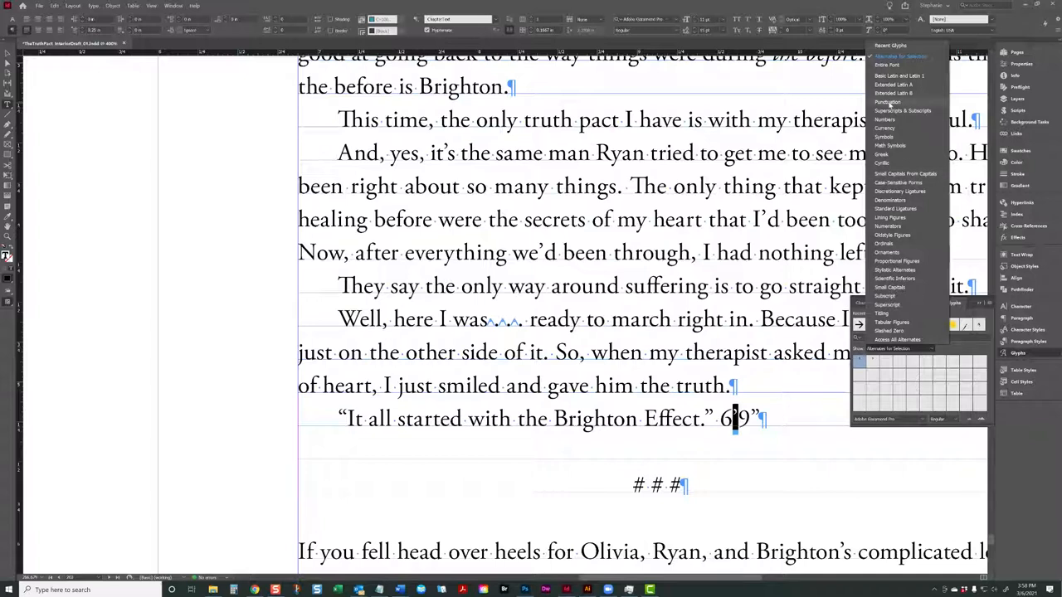
left_click(886, 102)
double_click(952, 363)
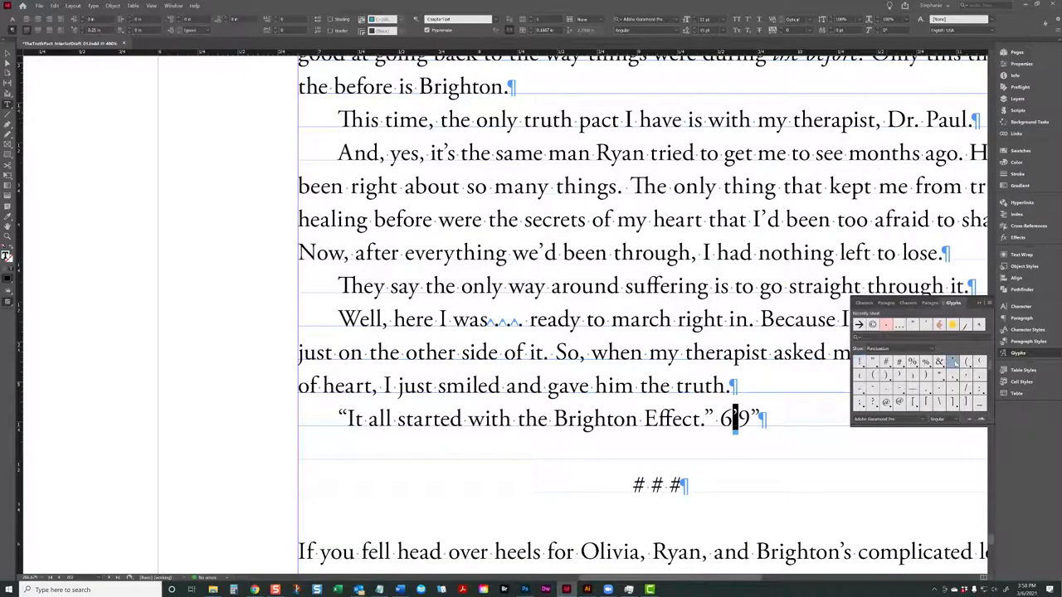
left_click_drag(750, 420, 759, 421)
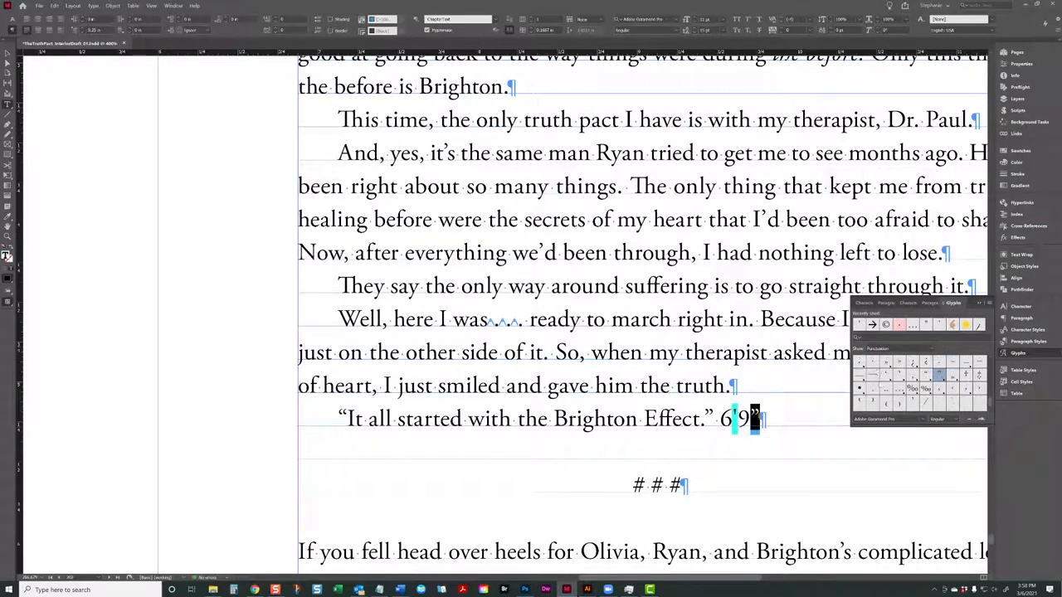
double_click(873, 363)
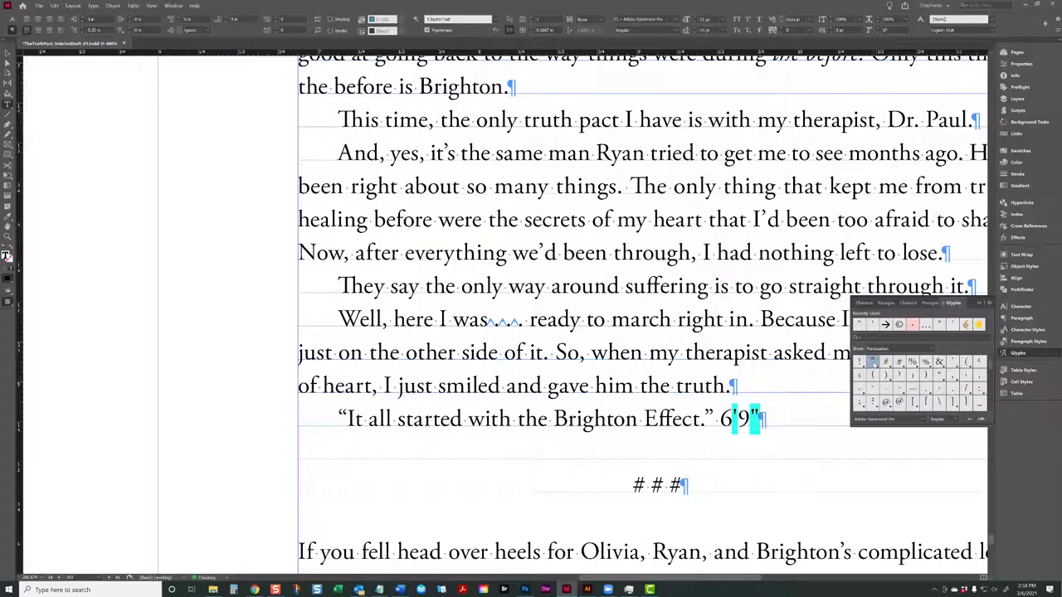
Delete the sample measurement 6'9" and its preceding space after "It all started with the Brighton Effect." and switch to the Selection tool
mouse_move(750, 411)
left_mouse_down()
mouse_move(760, 412)
mouse_move(740, 411)
left_mouse_up()
left_click(741, 411)
key("Left")
key("Left")
key("Left")
key("shift+End")
key("shift+Left")
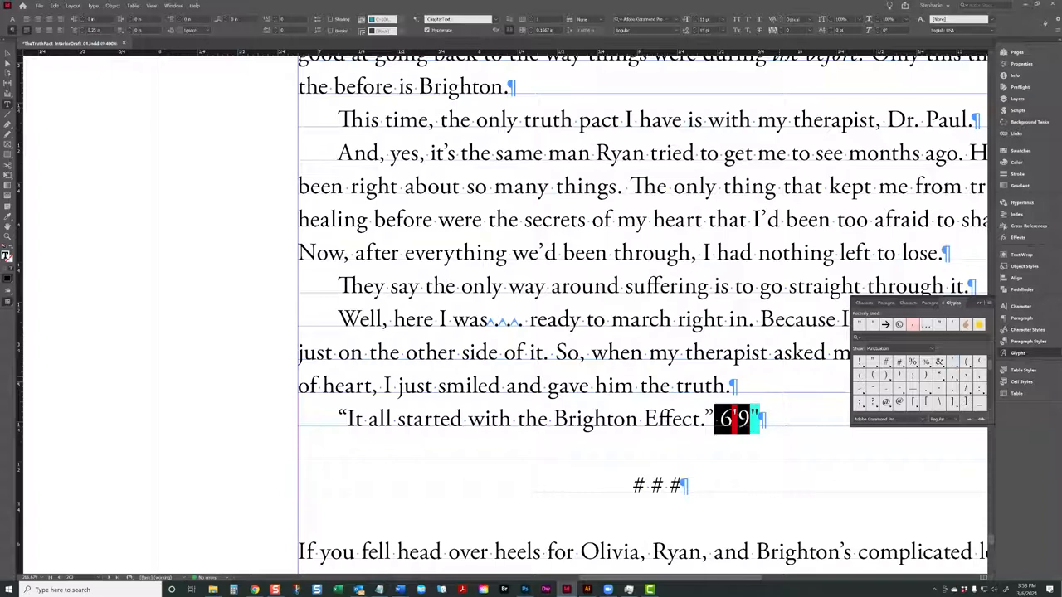
key("BackSpace")
key("BackSpace")
left_click(7, 53)
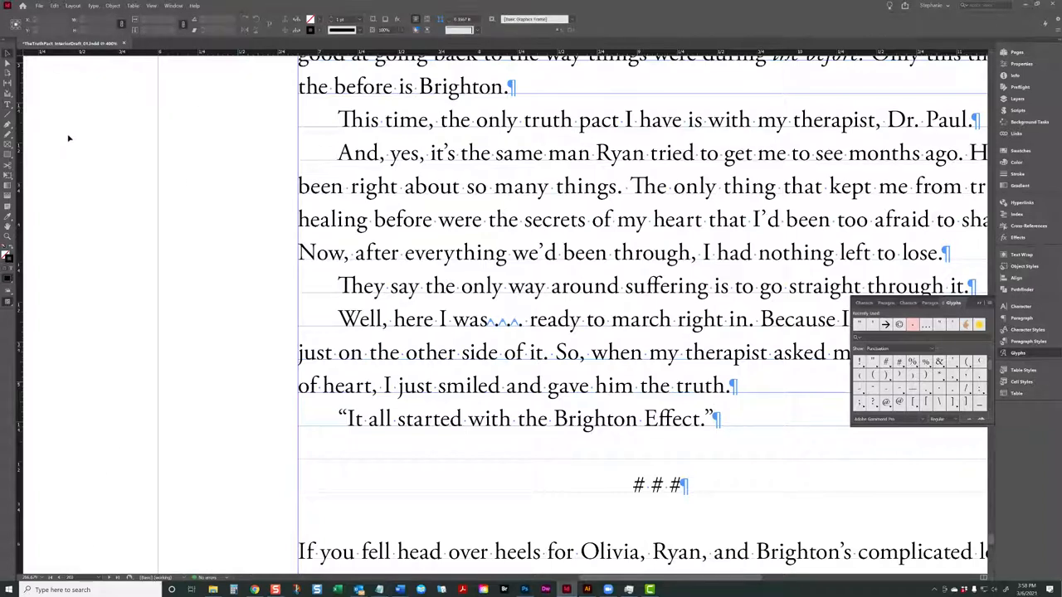